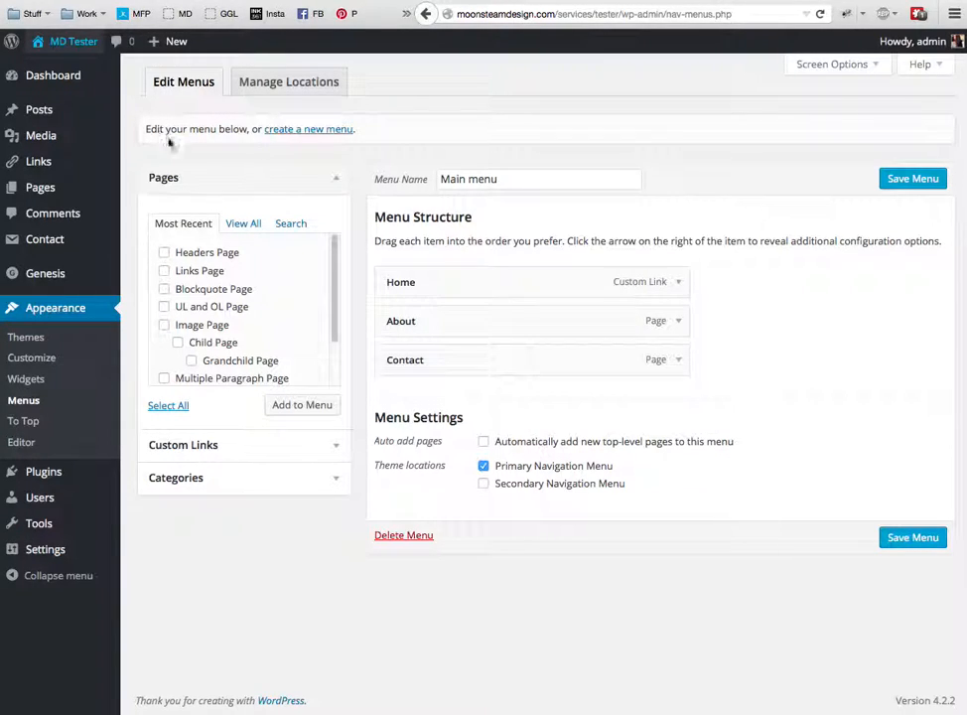
Create a new menu named "Second menu"
{"action": "left_click", "coordinate": [305, 136]}
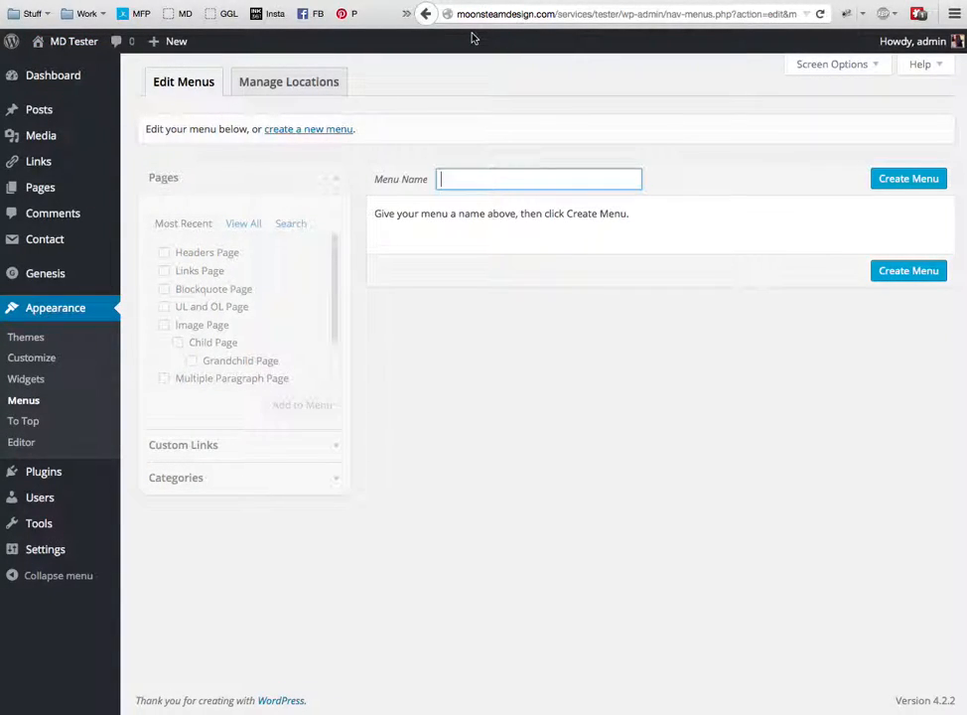
{"action": "type", "text": "Second maneu"}
{"action": "key", "text": "BackSpace"}
{"action": "key", "text": "BackSpace"}
{"action": "key", "text": "BackSpace"}
{"action": "key", "text": "BackSpace"}
{"action": "type", "text": "en"}
{"action": "left_click", "coordinate": [887, 181]}
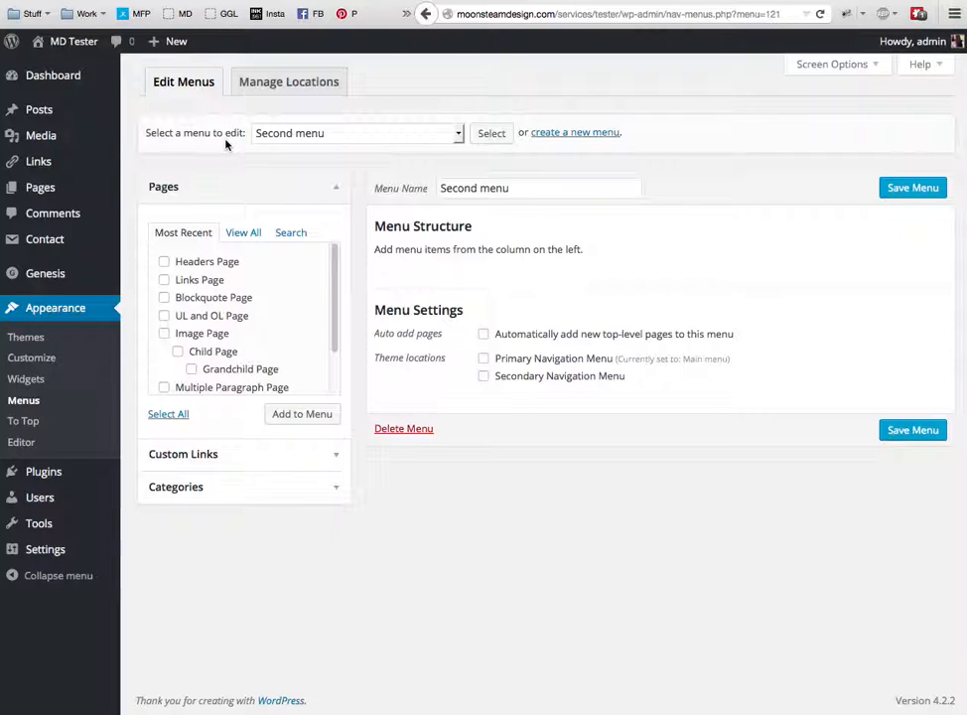
Examine the list of editable menus and the Pages, Custom Links and Categories sections, keeping Second menu selected
{"action": "left_click", "coordinate": [273, 133]}
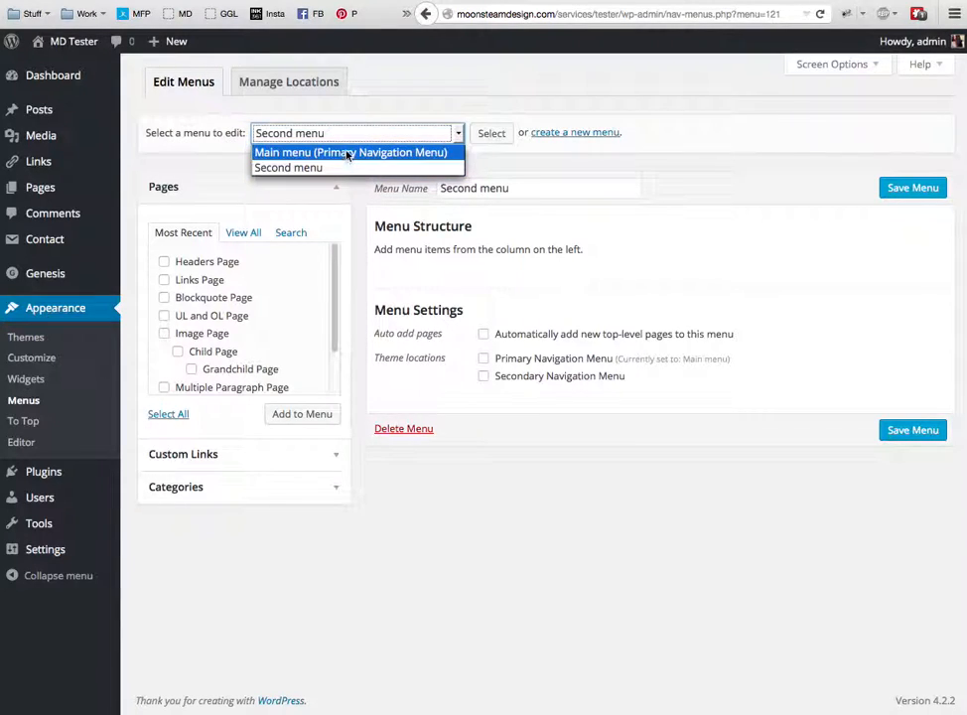
{"action": "left_click", "coordinate": [338, 168]}
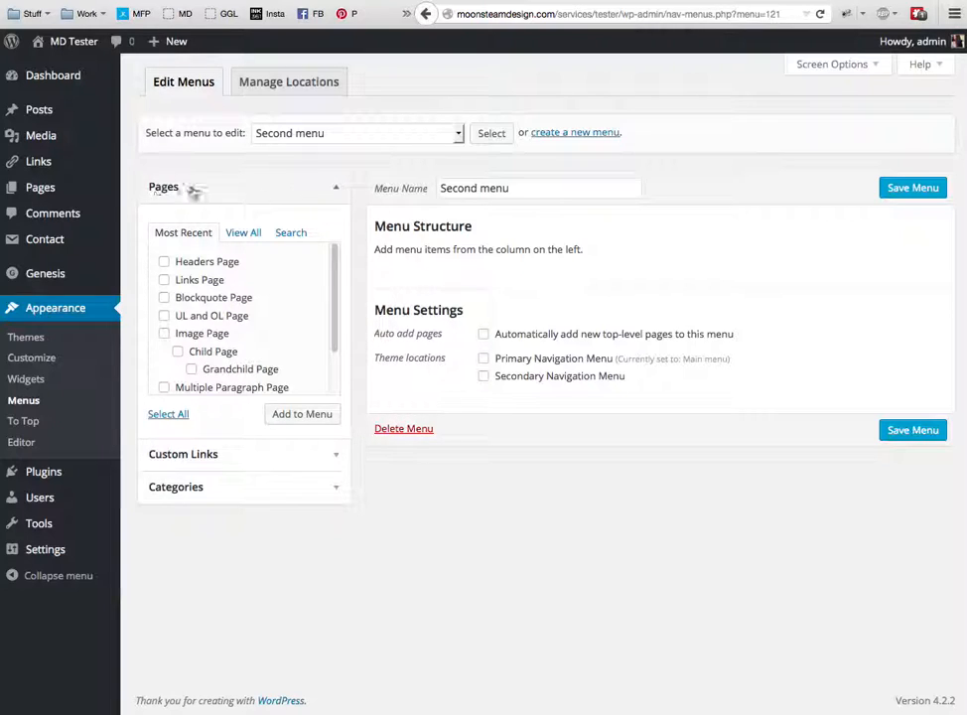
{"action": "left_click", "coordinate": [338, 192]}
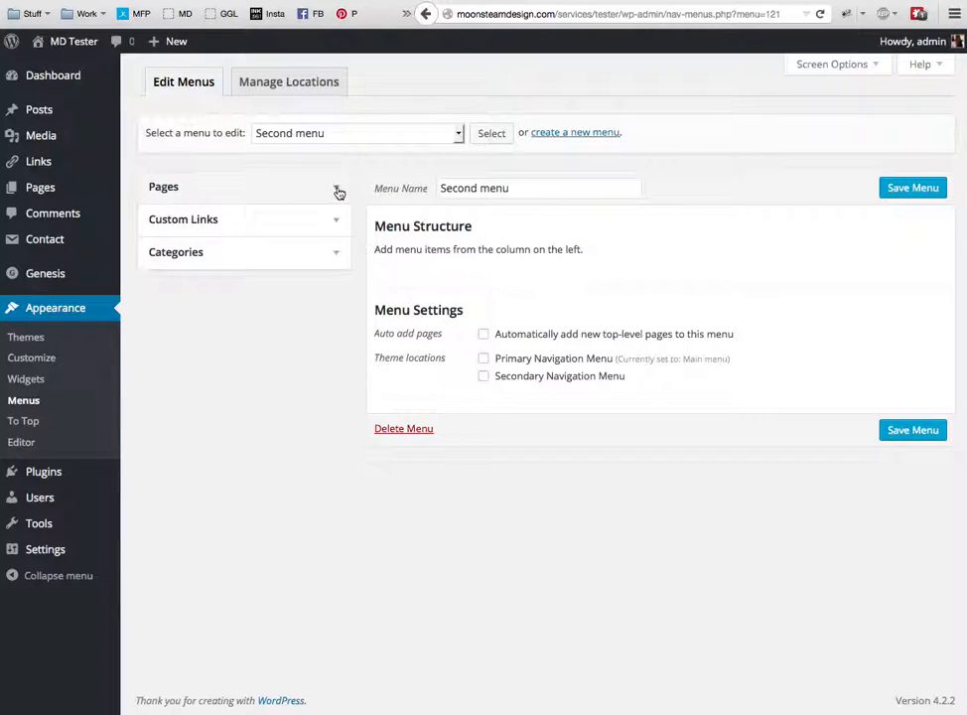
{"action": "left_click", "coordinate": [338, 190]}
{"action": "left_click", "coordinate": [337, 193]}
{"action": "left_click", "coordinate": [336, 192]}
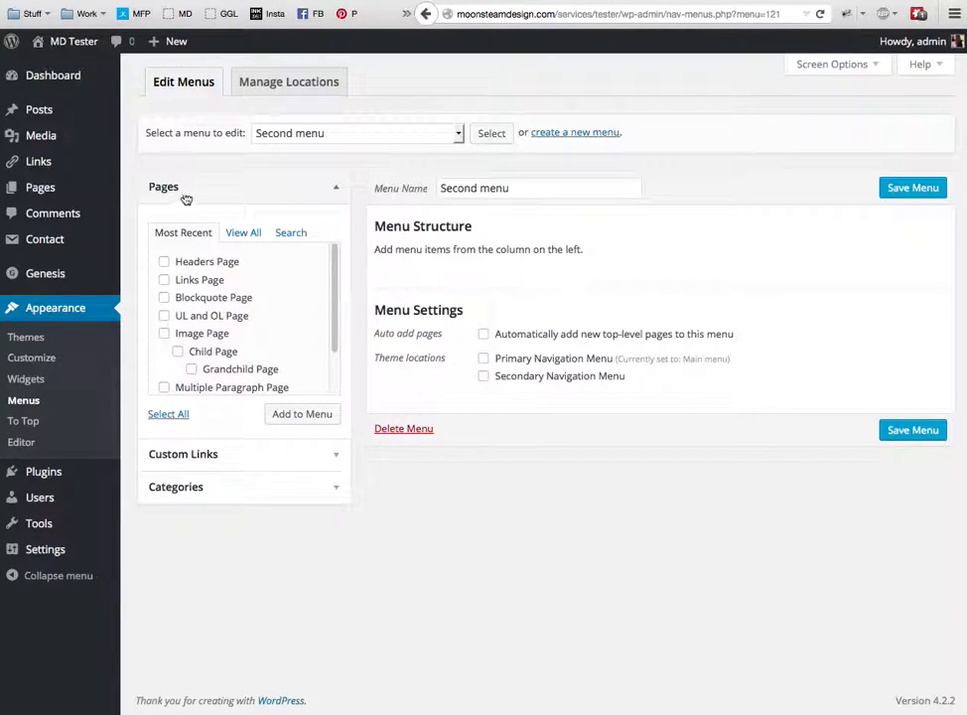
{"action": "left_click", "coordinate": [233, 456]}
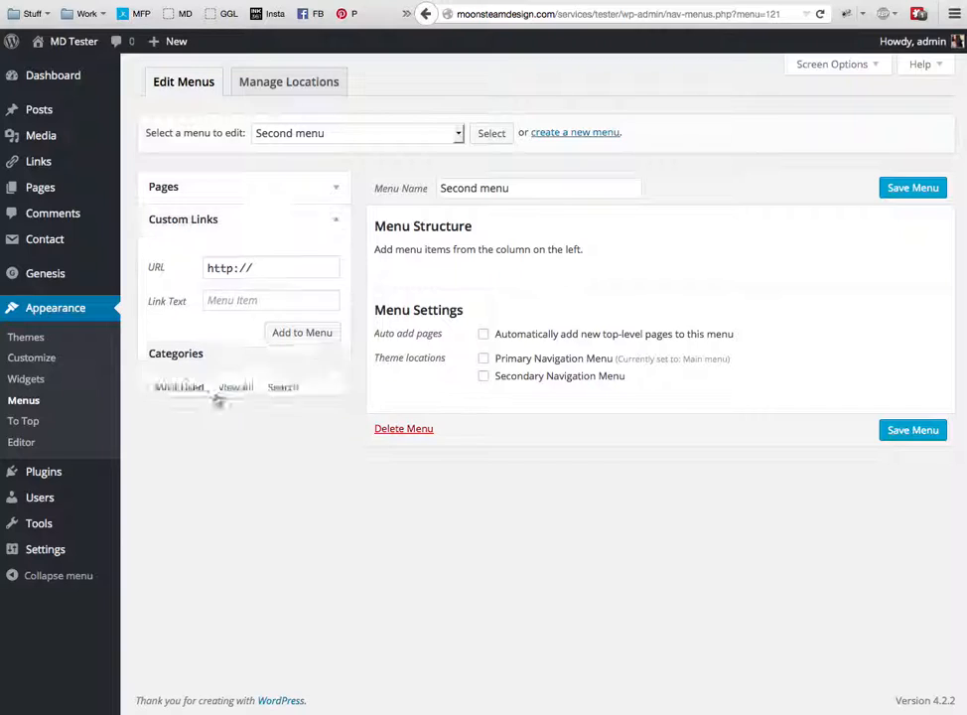
{"action": "left_click", "coordinate": [214, 383]}
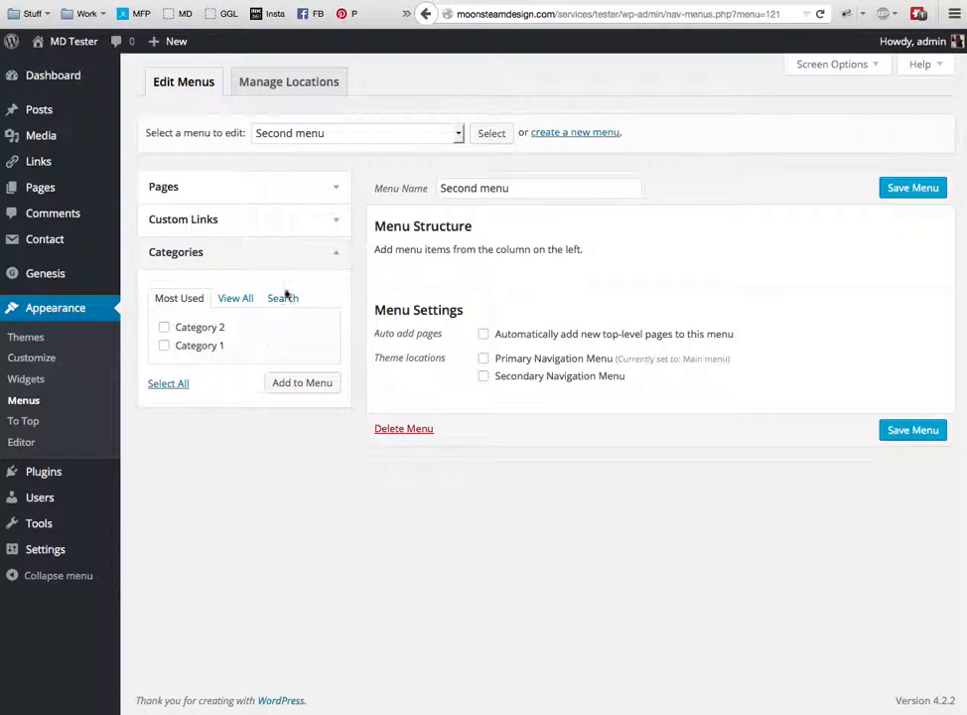
{"action": "left_click", "coordinate": [231, 196]}
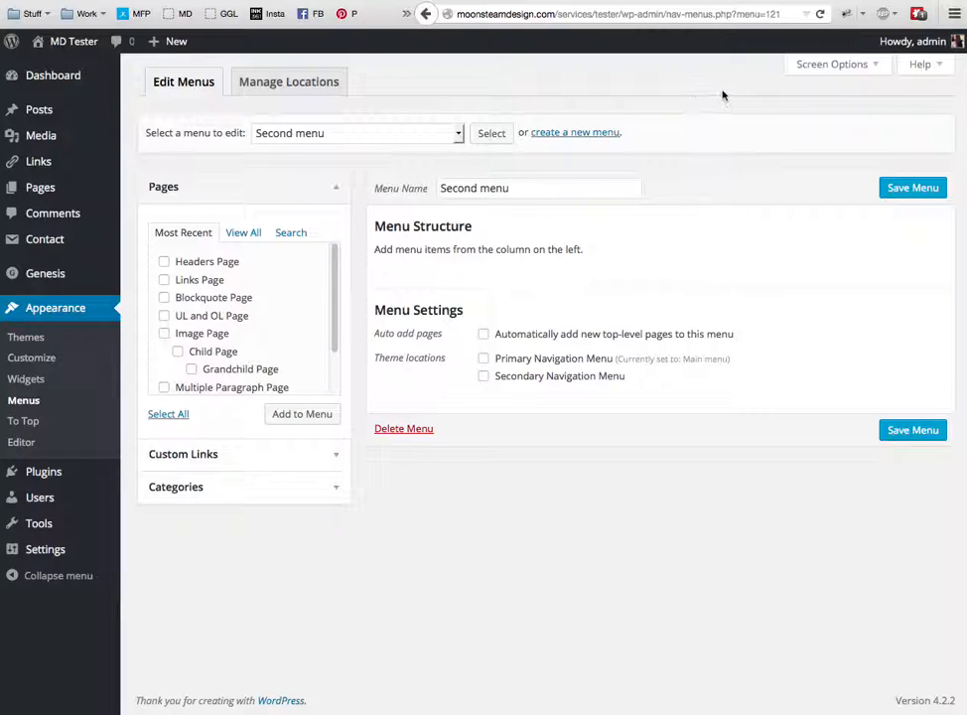
Try showing the Tags section and the CSS Classes property through the screen options, restoring both settings before closing them
{"action": "left_click", "coordinate": [850, 66]}
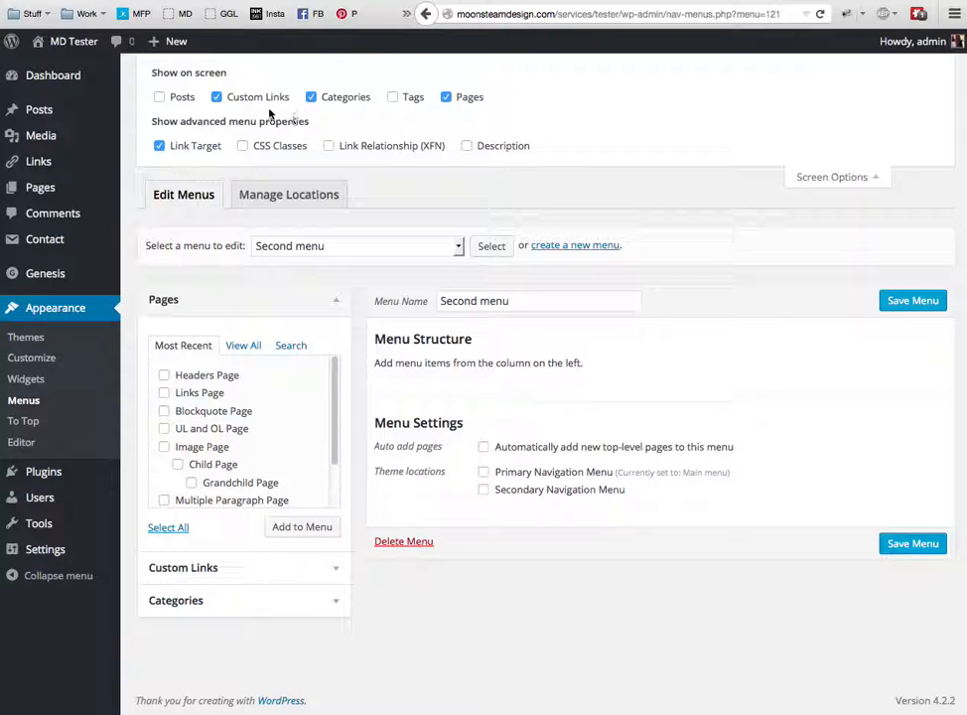
{"action": "left_click", "coordinate": [392, 97]}
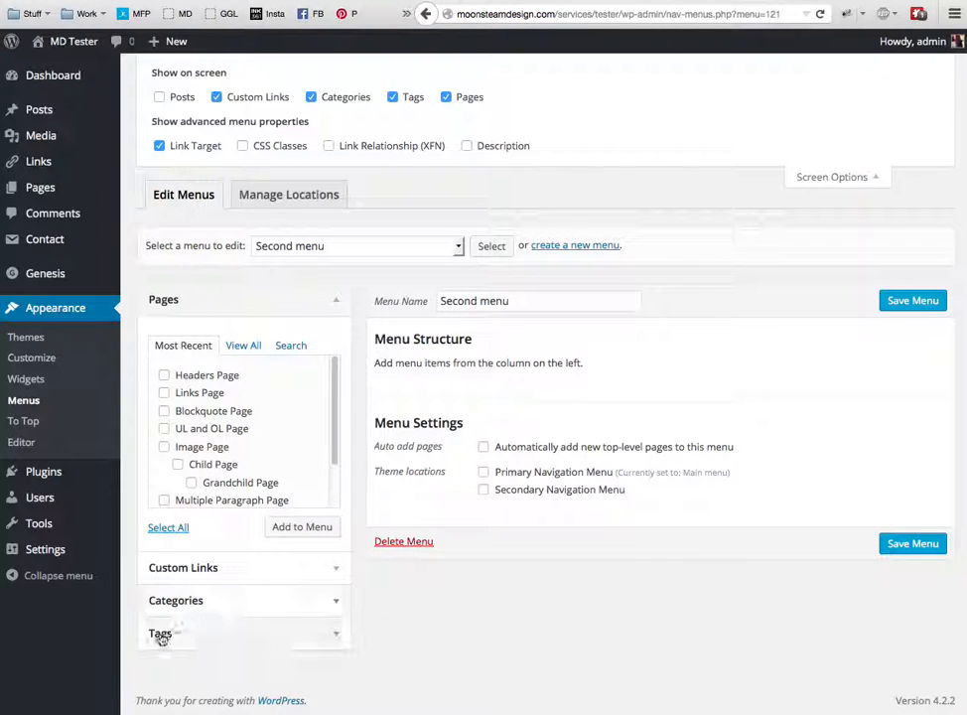
{"action": "left_click", "coordinate": [215, 635]}
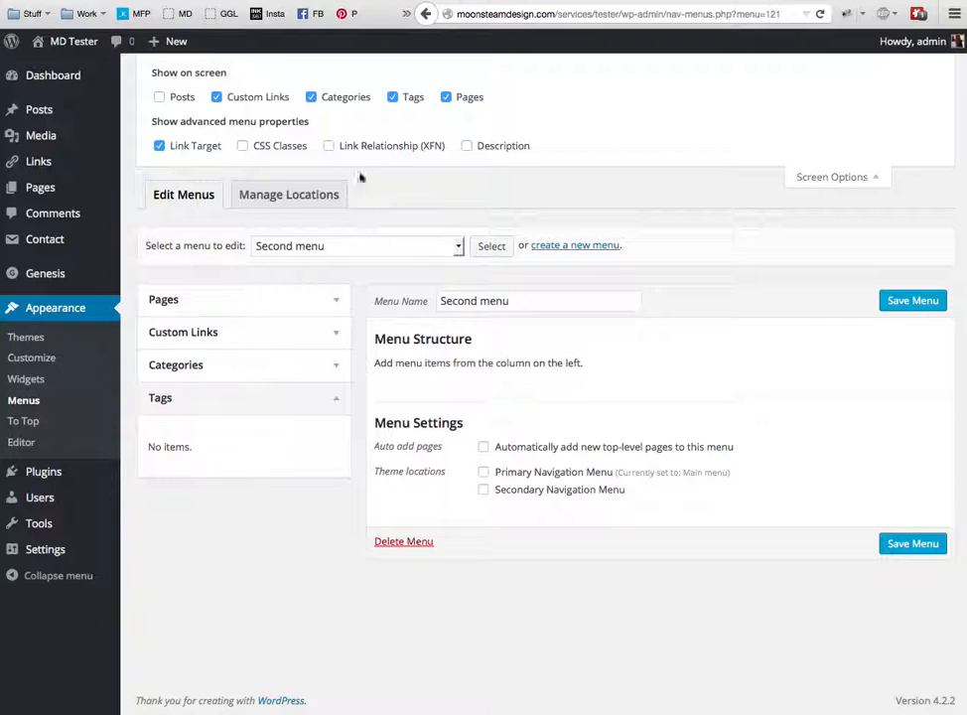
{"action": "left_click", "coordinate": [393, 97]}
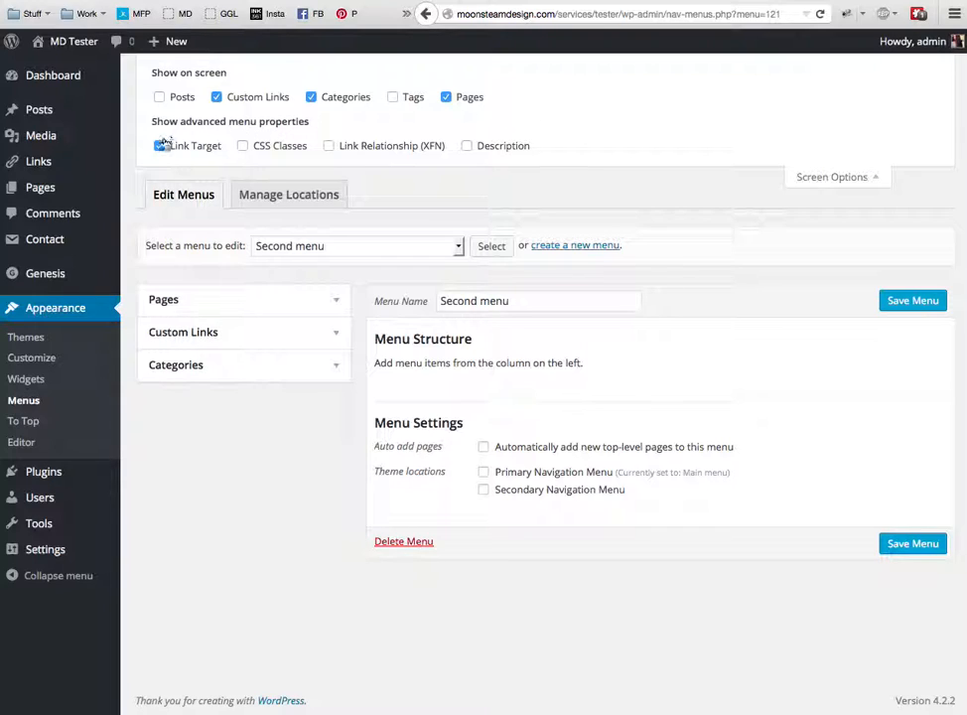
{"action": "left_click", "coordinate": [243, 149]}
{"action": "left_click", "coordinate": [241, 146]}
{"action": "left_click", "coordinate": [812, 179]}
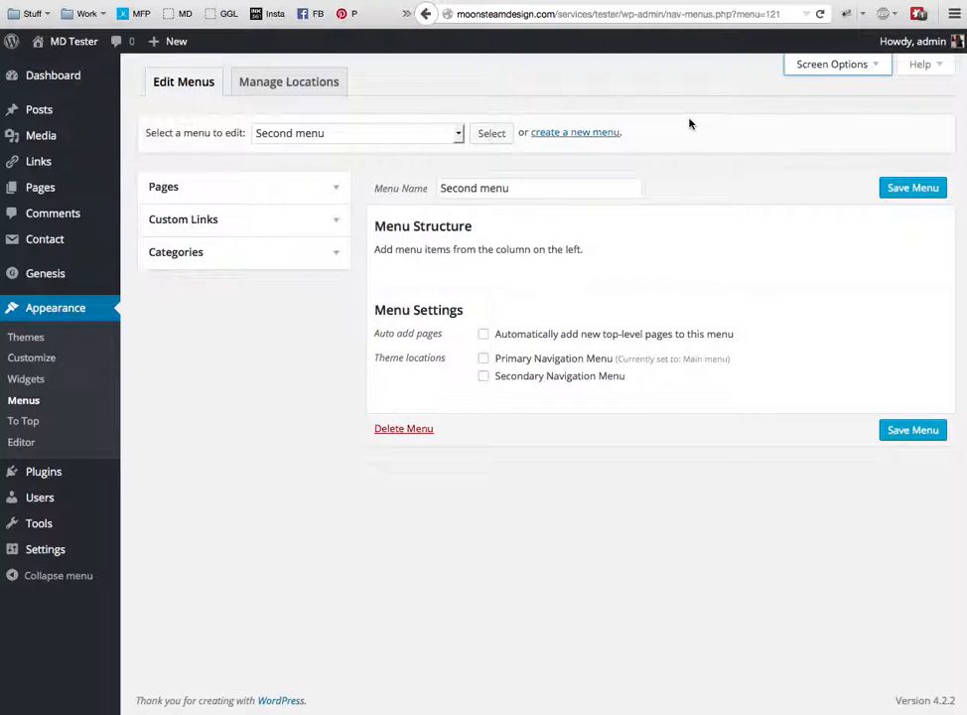
Add the Blockquote Page, UL and OL Page and Image Page to Second menu
{"action": "left_click", "coordinate": [220, 185]}
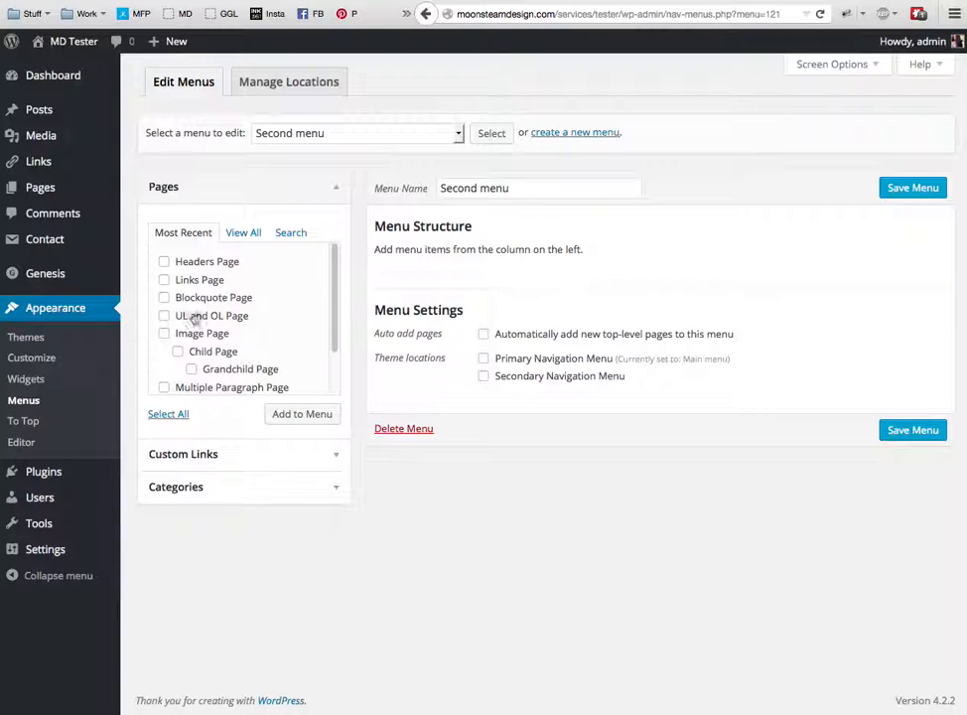
{"action": "left_click", "coordinate": [164, 297]}
{"action": "left_click", "coordinate": [164, 315]}
{"action": "left_click", "coordinate": [163, 333]}
{"action": "left_click", "coordinate": [309, 417]}
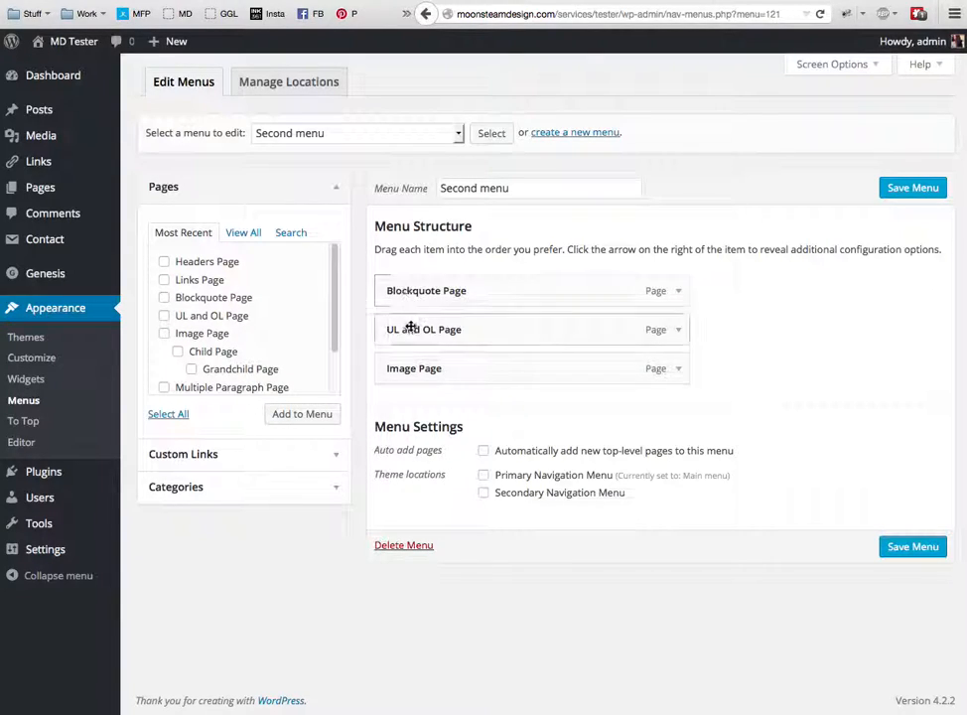
Order the menu items as Image Page, UL and OL Page, Blockquote Page, nest UL and OL Page under Image Page, and save
{"action": "left_click", "coordinate": [410, 333]}
{"action": "mouse_move", "coordinate": [410, 332]}
{"action": "left_mouse_down"}
{"action": "mouse_move", "coordinate": [404, 283]}
{"action": "mouse_move", "coordinate": [410, 315]}
{"action": "left_mouse_up"}
{"action": "left_click_drag", "start_coordinate": [408, 364], "coordinate": [429, 286]}
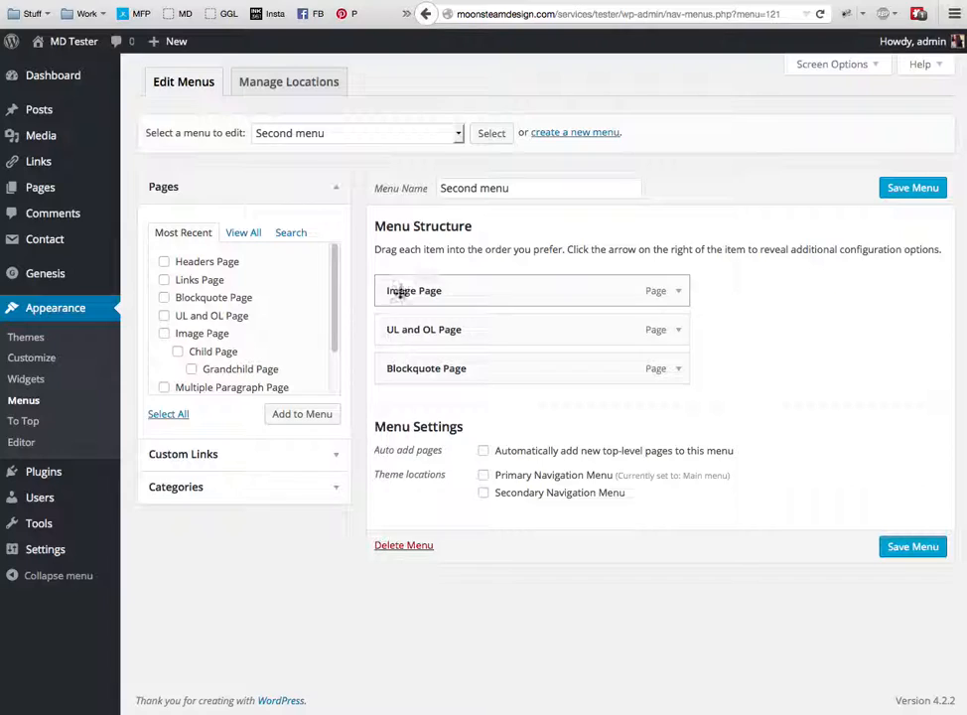
{"action": "left_click_drag", "start_coordinate": [401, 331], "coordinate": [442, 327]}
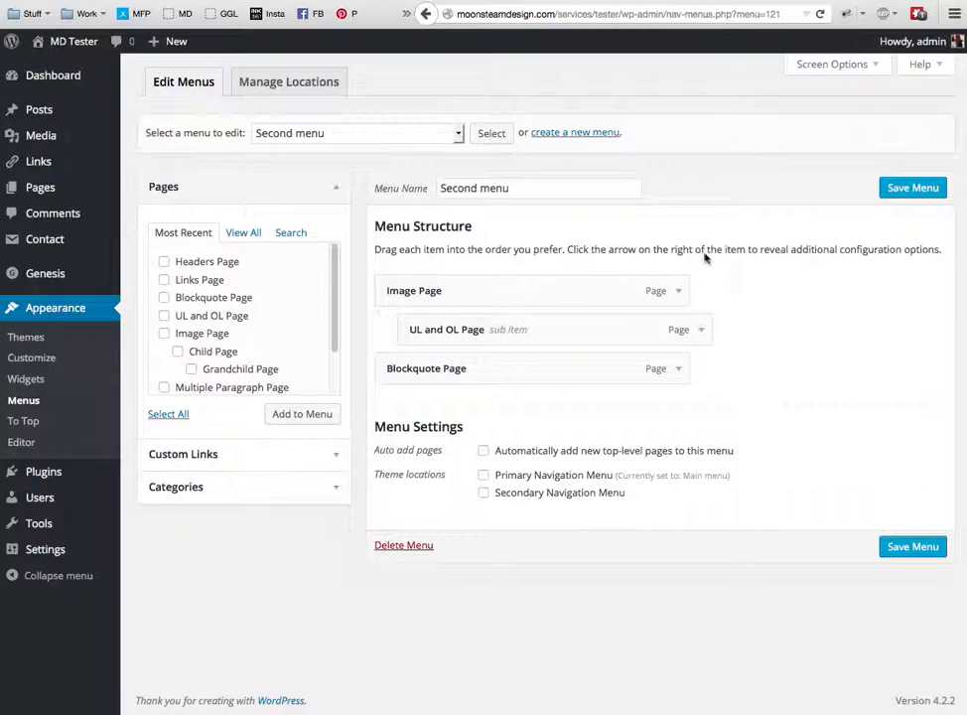
{"action": "left_click", "coordinate": [889, 191]}
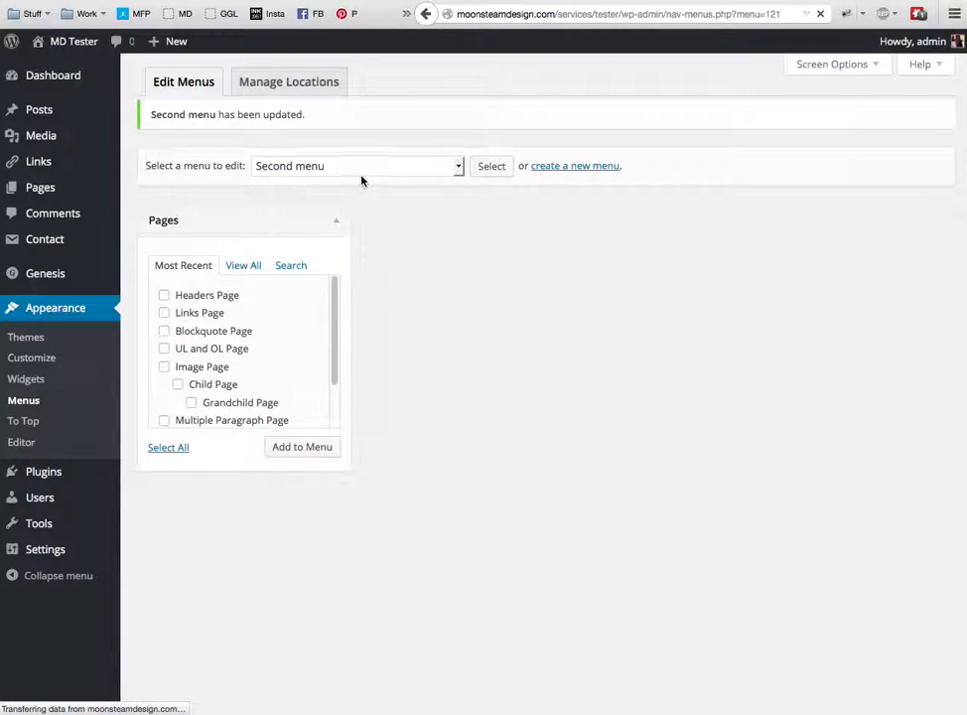
Reload the live site to check its navigation bar, and return to the menu editor
{"action": "left_click", "coordinate": [184, 13]}
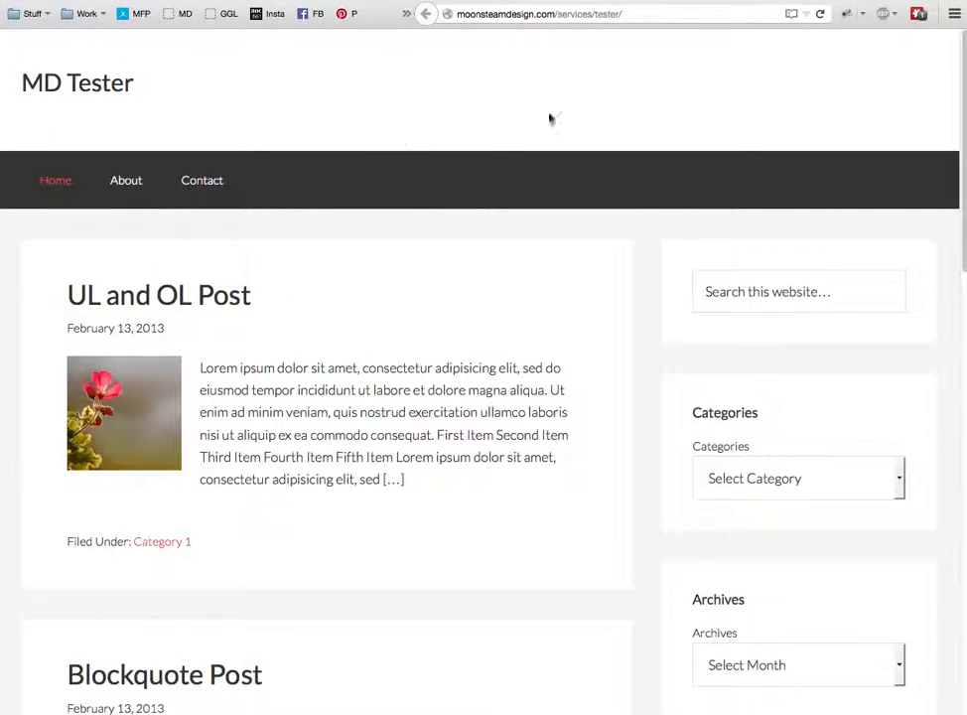
{"action": "left_click", "coordinate": [819, 14]}
{"action": "left_click", "coordinate": [175, 1]}
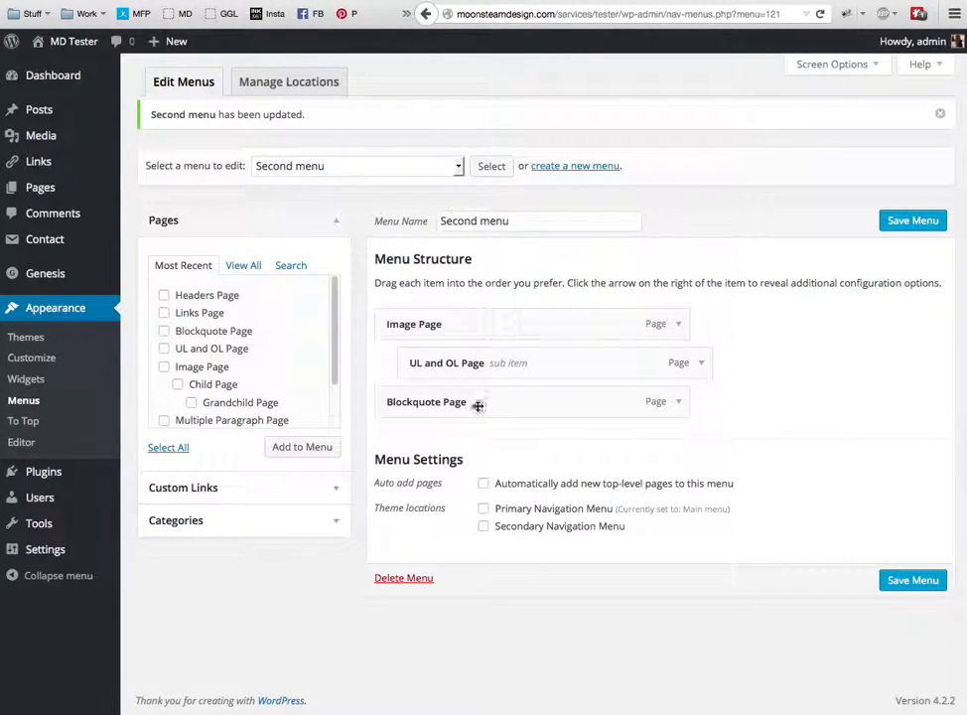
Assign Second menu to the Primary Navigation Menu location, save it, and reload the live site
{"action": "left_click", "coordinate": [483, 512]}
{"action": "left_click", "coordinate": [910, 580]}
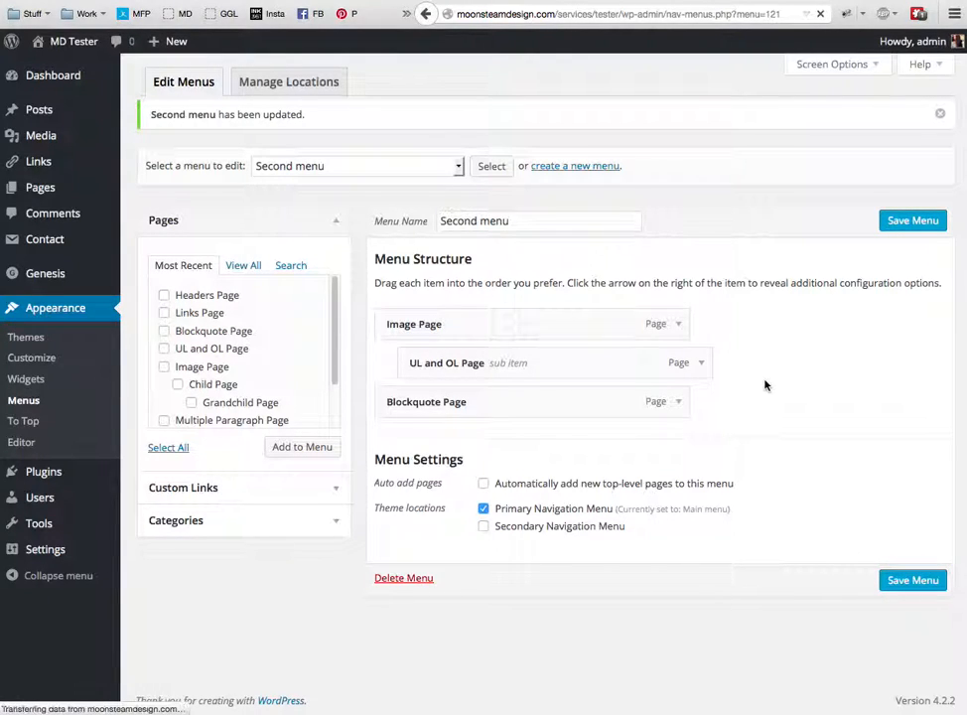
{"action": "left_click", "coordinate": [288, 1]}
{"action": "left_click", "coordinate": [820, 15]}
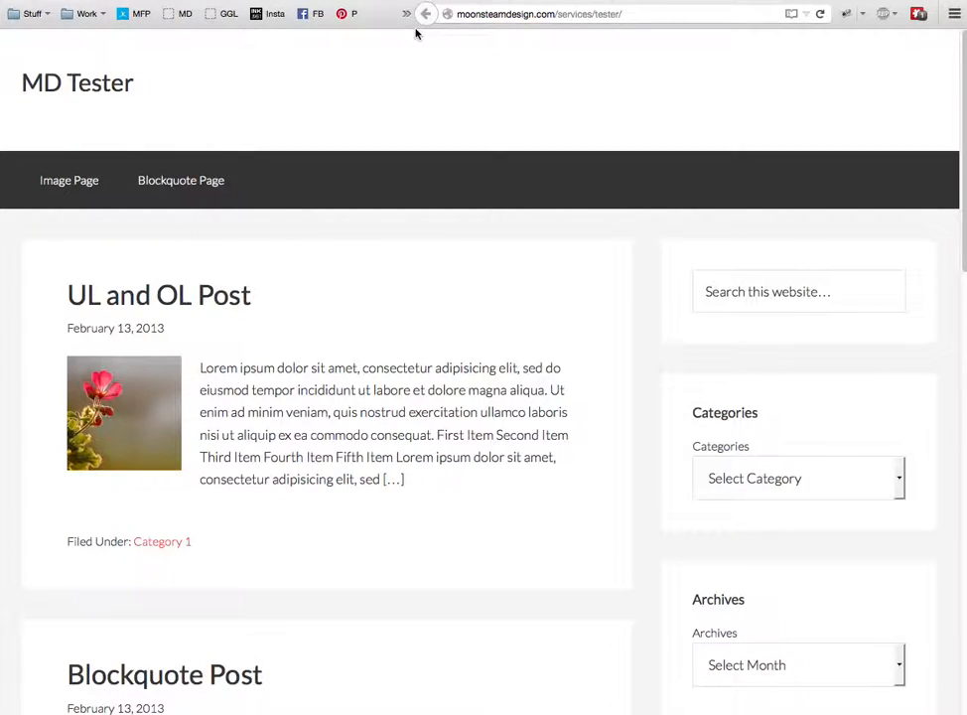
Compare the menu structure in the editor with the submenu under Image Page on the live site
{"action": "left_click", "coordinate": [137, 5]}
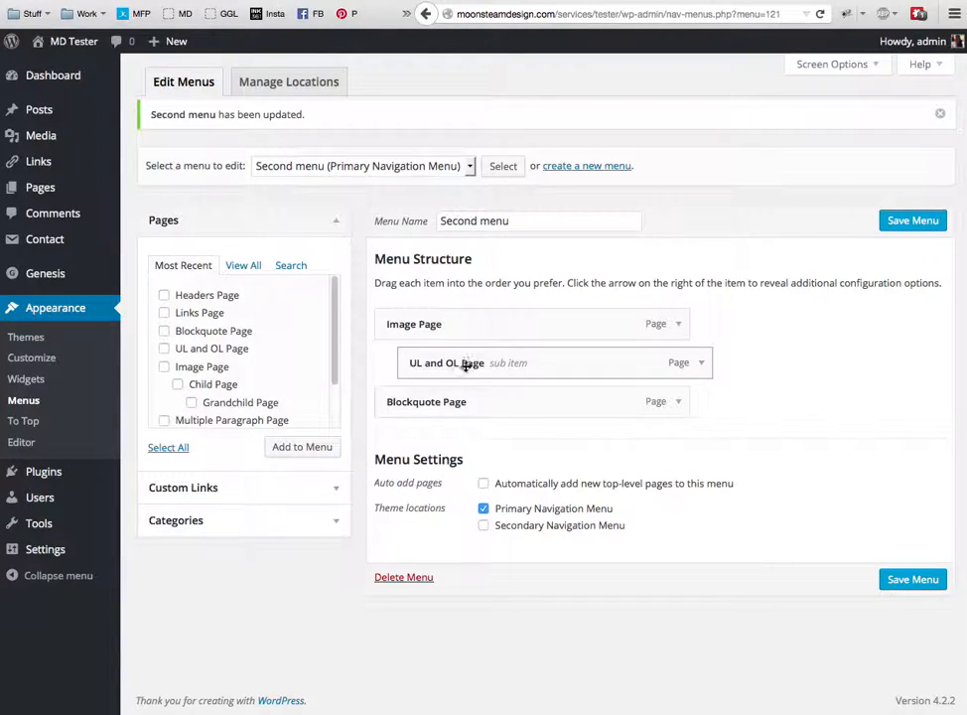
{"action": "left_click", "coordinate": [288, 1]}
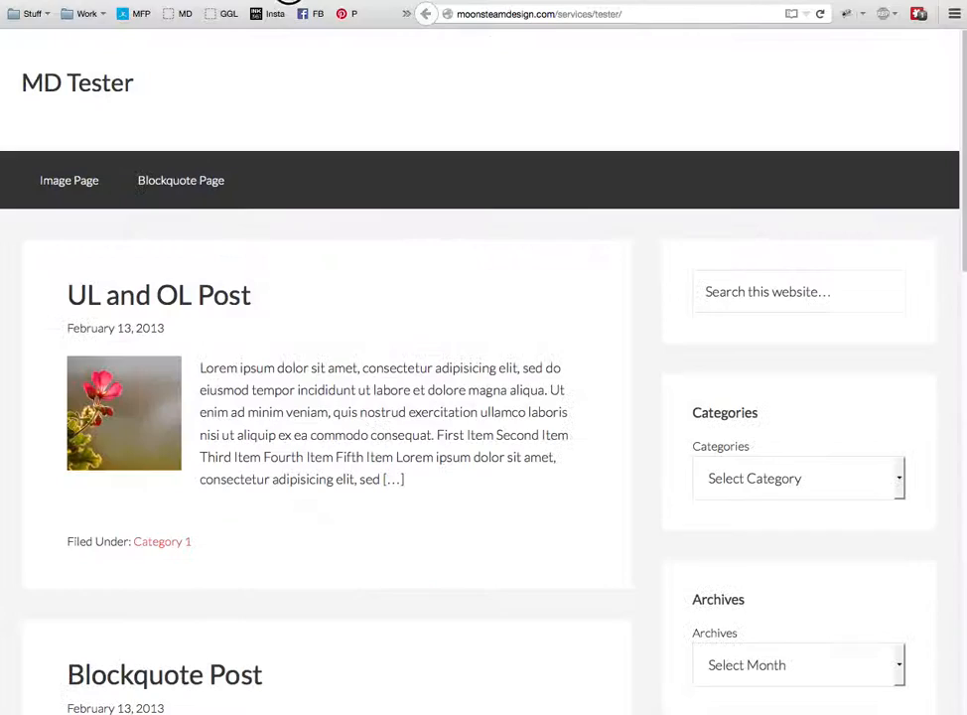
{"action": "mouse_move", "coordinate": [65, 167]}
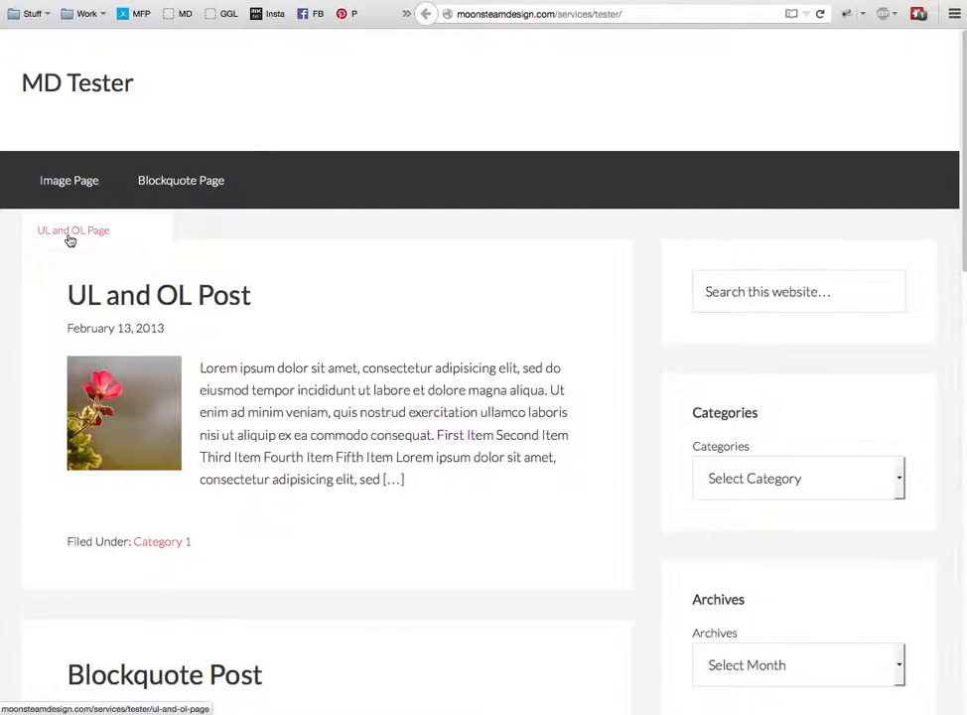
{"action": "left_click", "coordinate": [166, 1]}
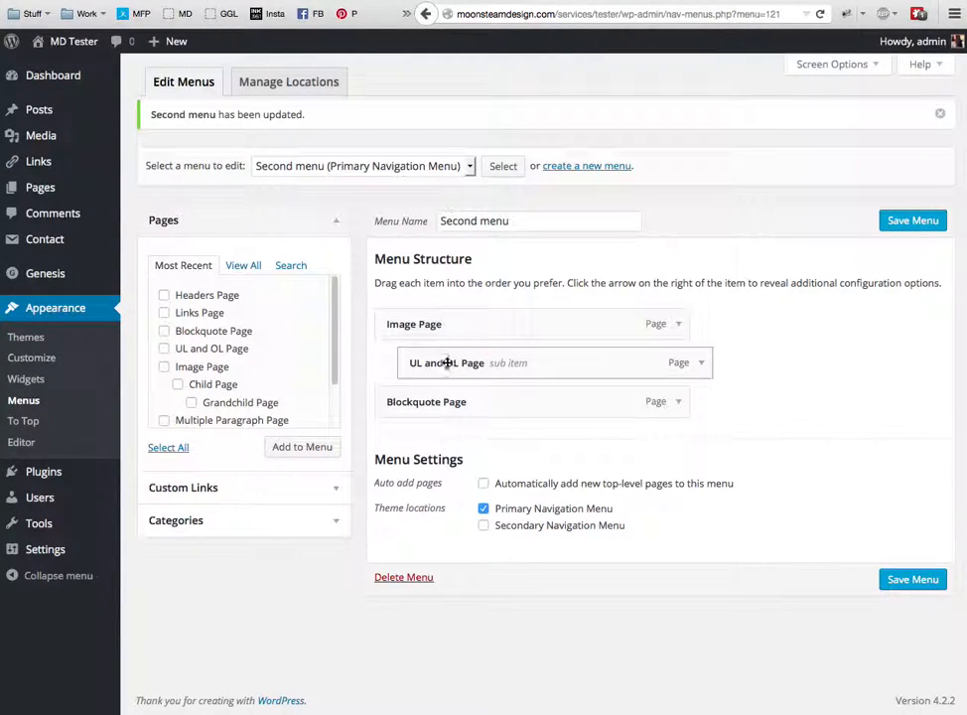
Nest Blockquote Page under UL and OL Page, save the menu, and check the nested submenu on the live site
{"action": "mouse_move", "coordinate": [434, 401]}
{"action": "left_mouse_down"}
{"action": "mouse_move", "coordinate": [503, 407]}
{"action": "mouse_move", "coordinate": [443, 391]}
{"action": "left_mouse_up"}
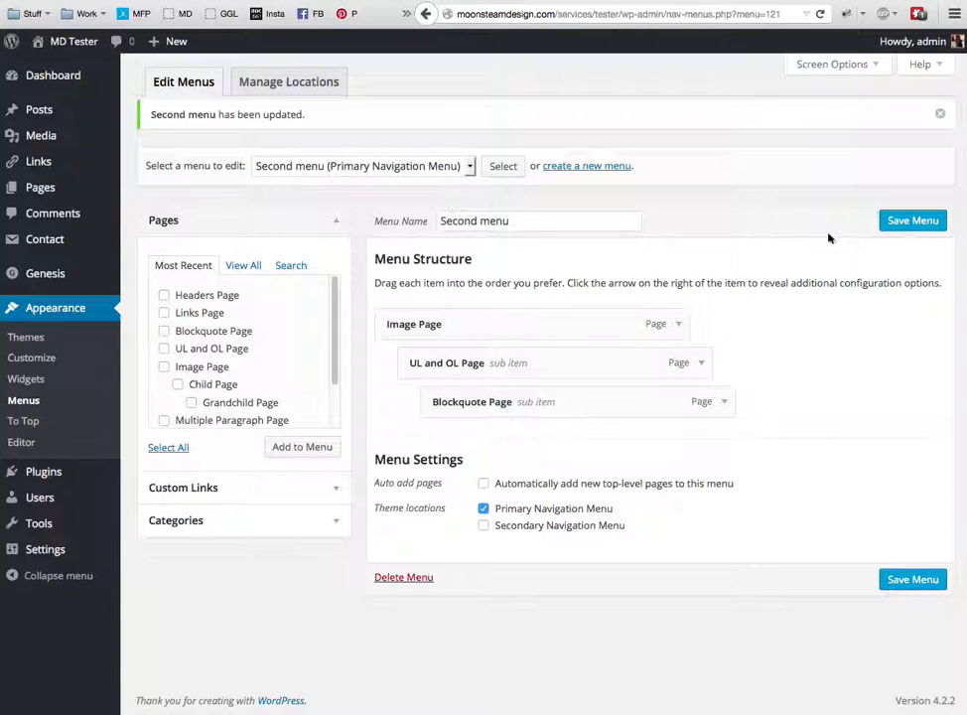
{"action": "left_click", "coordinate": [900, 220]}
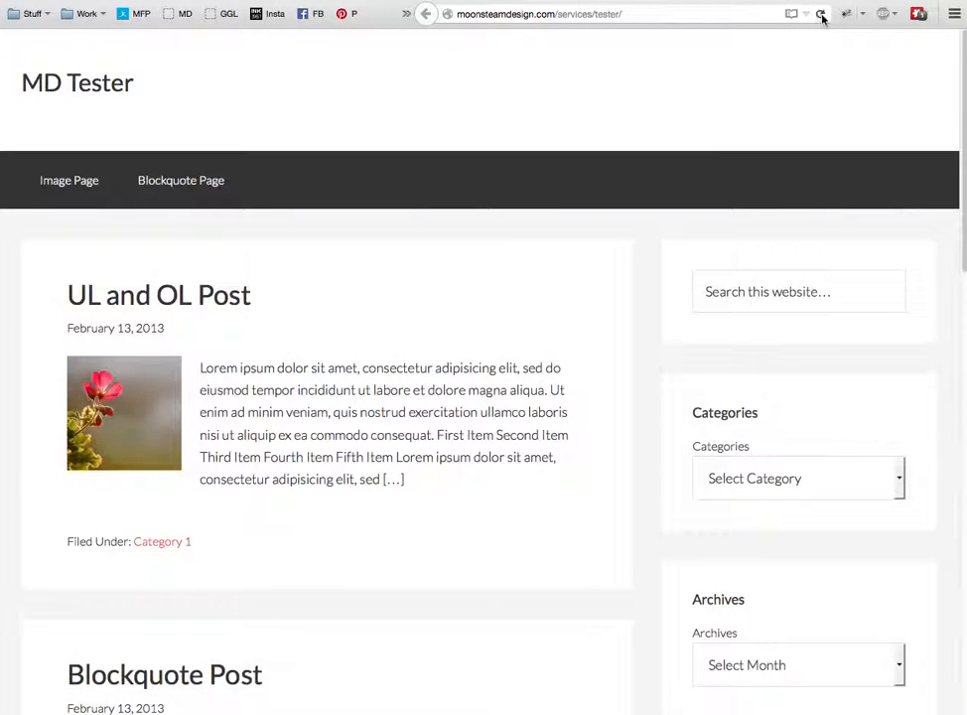
{"action": "left_click", "coordinate": [820, 14]}
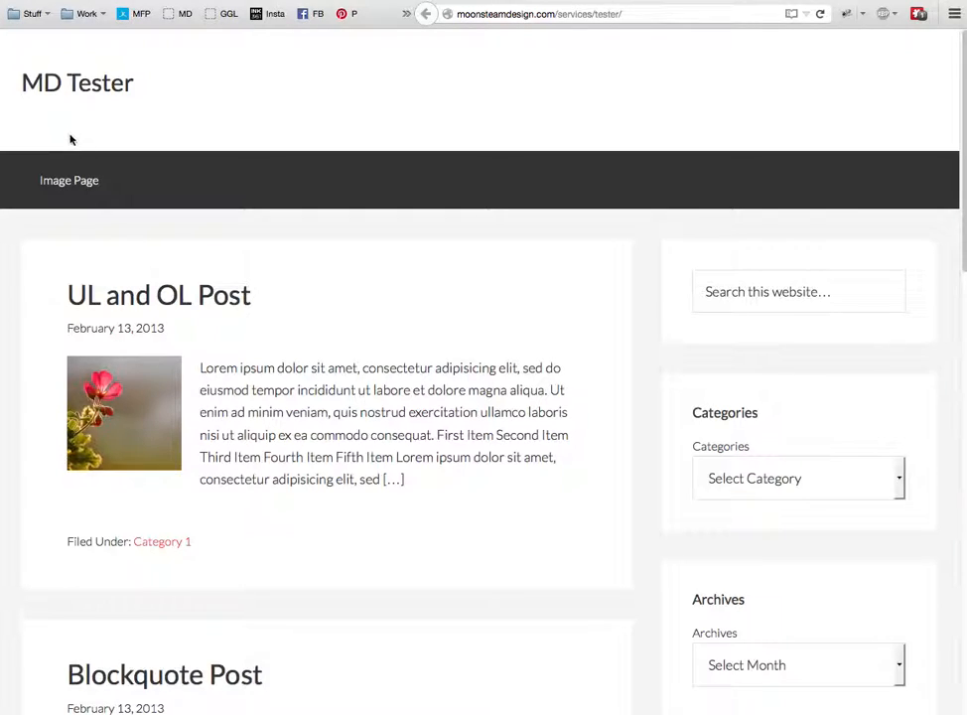
{"action": "mouse_move", "coordinate": [59, 185]}
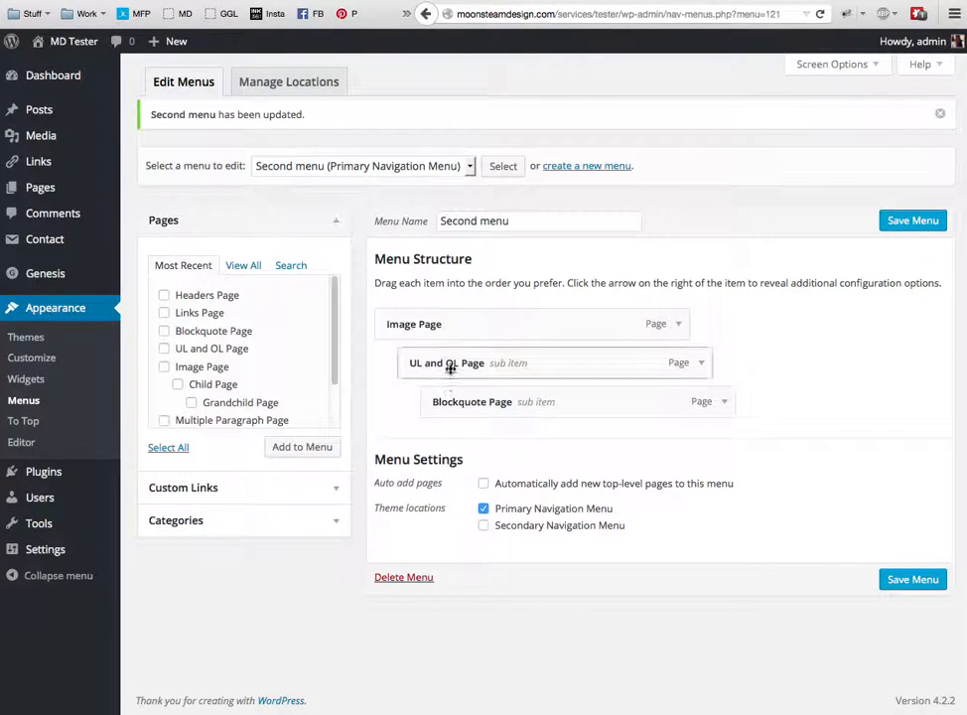
Move UL and OL Page and Blockquote Page to the top level of Second menu and save it
{"action": "left_click_drag", "start_coordinate": [449, 366], "coordinate": [422, 364]}
{"action": "left_click_drag", "start_coordinate": [455, 405], "coordinate": [421, 401]}
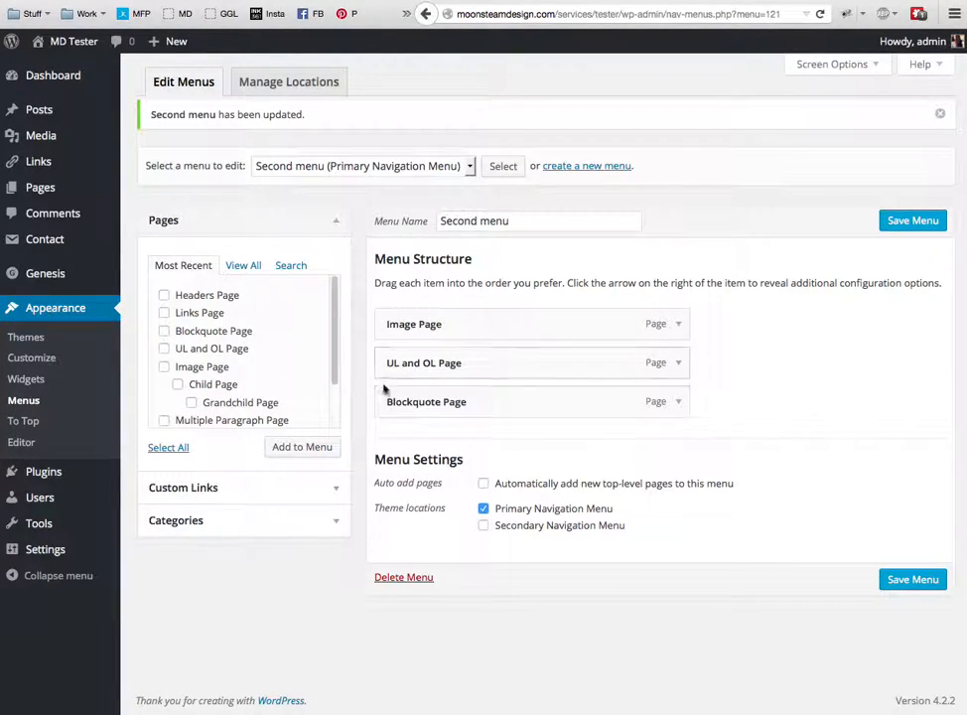
{"action": "left_click", "coordinate": [906, 586]}
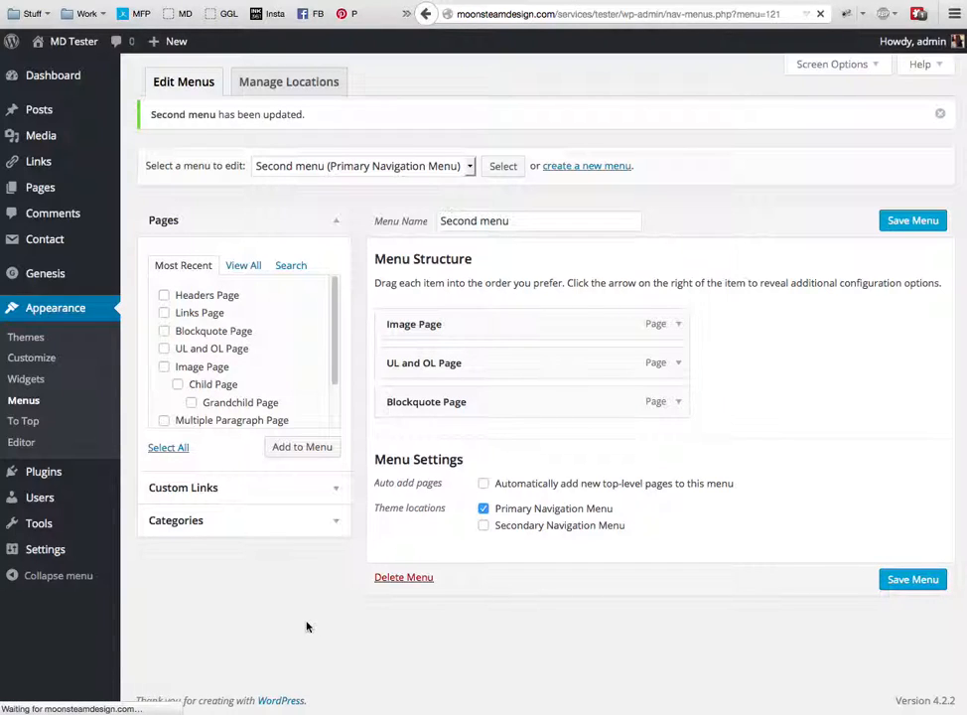
Reload the live site to check the top-level navigation items, and return to the menu editor
{"action": "left_click", "coordinate": [316, 0]}
{"action": "left_click", "coordinate": [819, 14]}
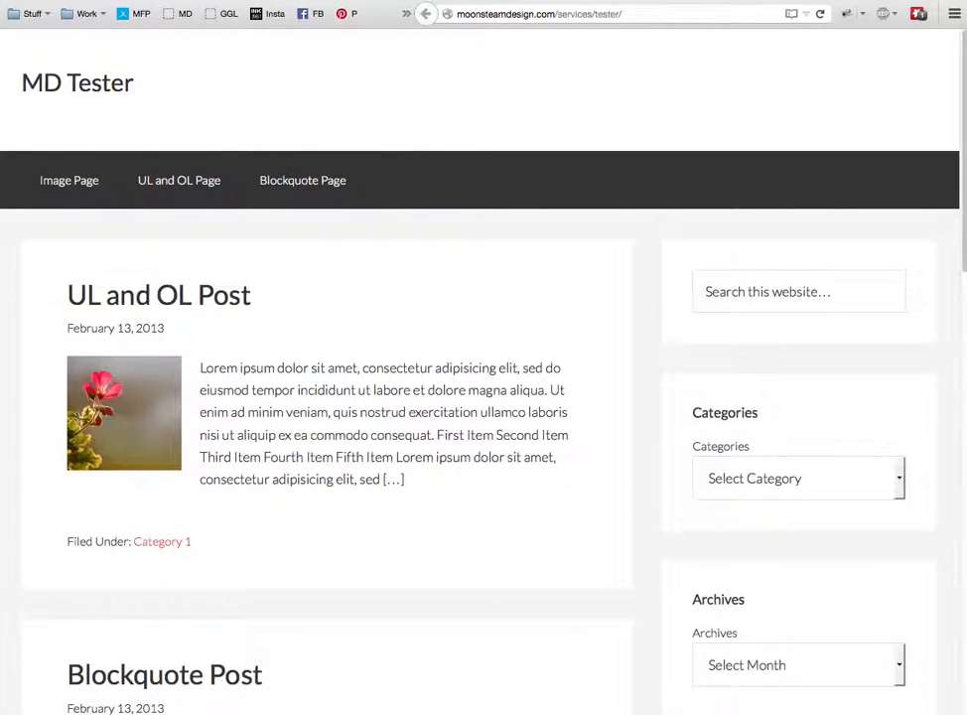
{"action": "left_click", "coordinate": [150, 1]}
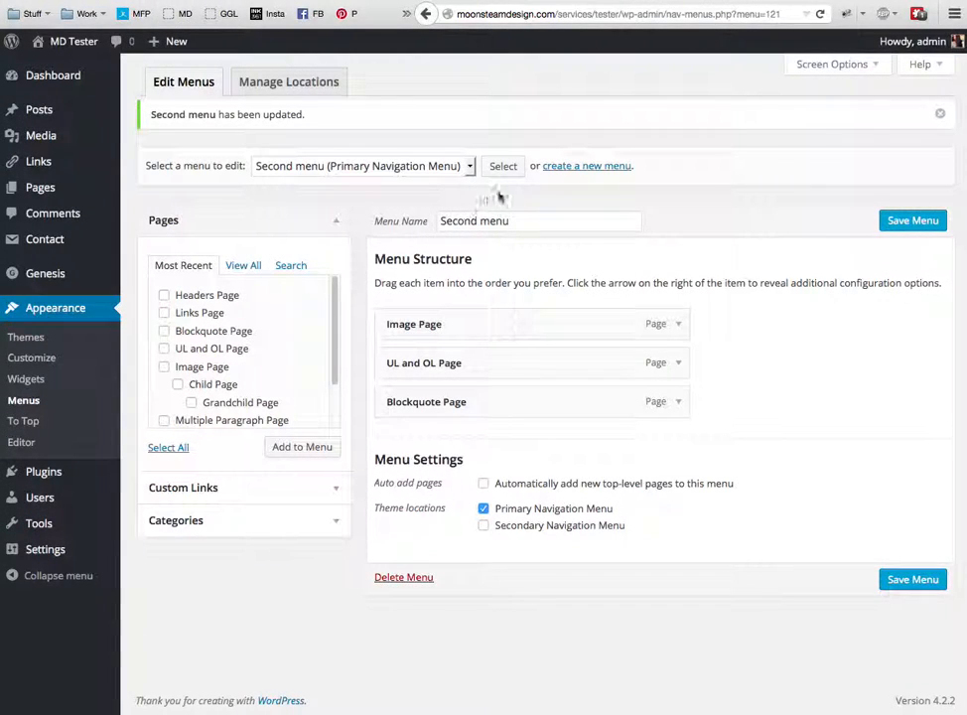
Load Main menu into the menu editor in place of Second menu
{"action": "left_click", "coordinate": [335, 173]}
{"action": "left_click", "coordinate": [323, 199]}
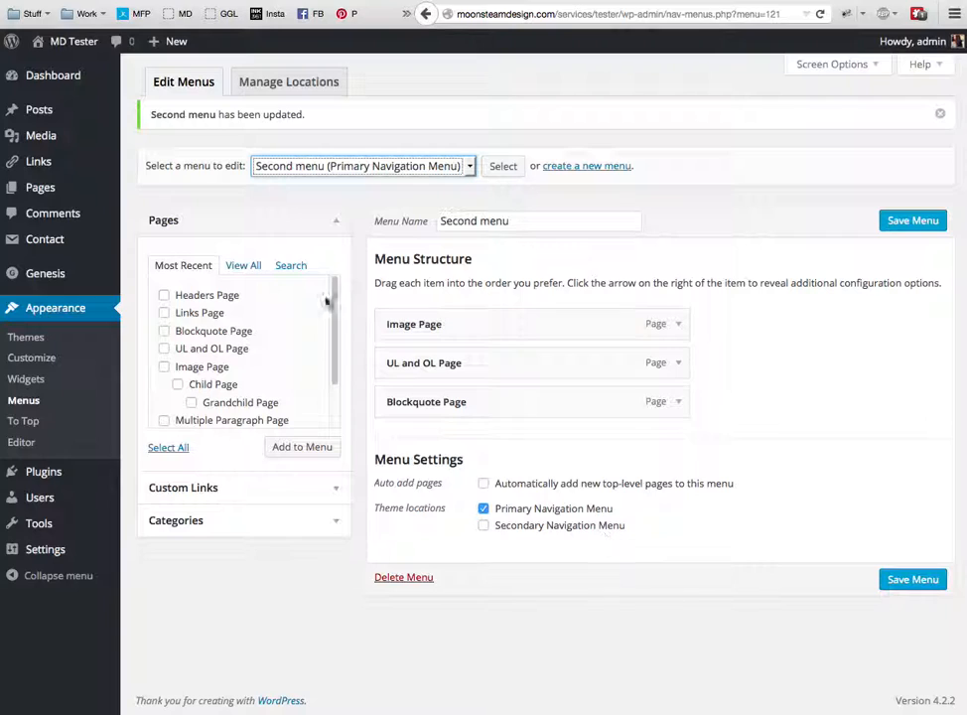
{"action": "left_click", "coordinate": [320, 167]}
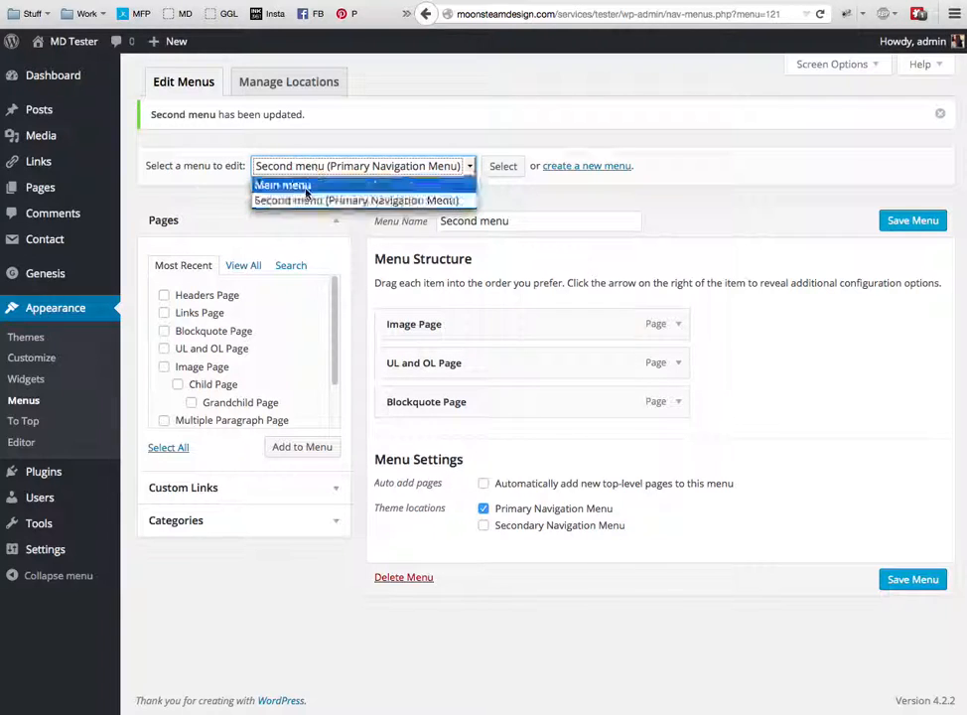
{"action": "left_click", "coordinate": [300, 187]}
{"action": "left_click", "coordinate": [502, 165]}
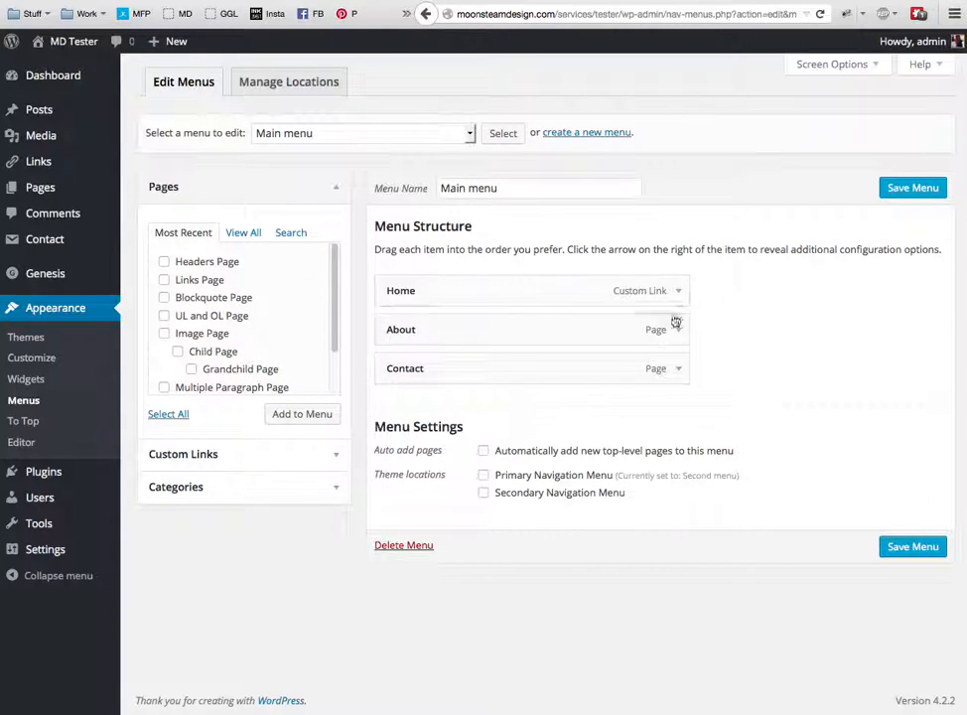
Assign Main menu to the Secondary Navigation Menu location, save it, and check the result on the reloaded live site
{"action": "left_click", "coordinate": [483, 492]}
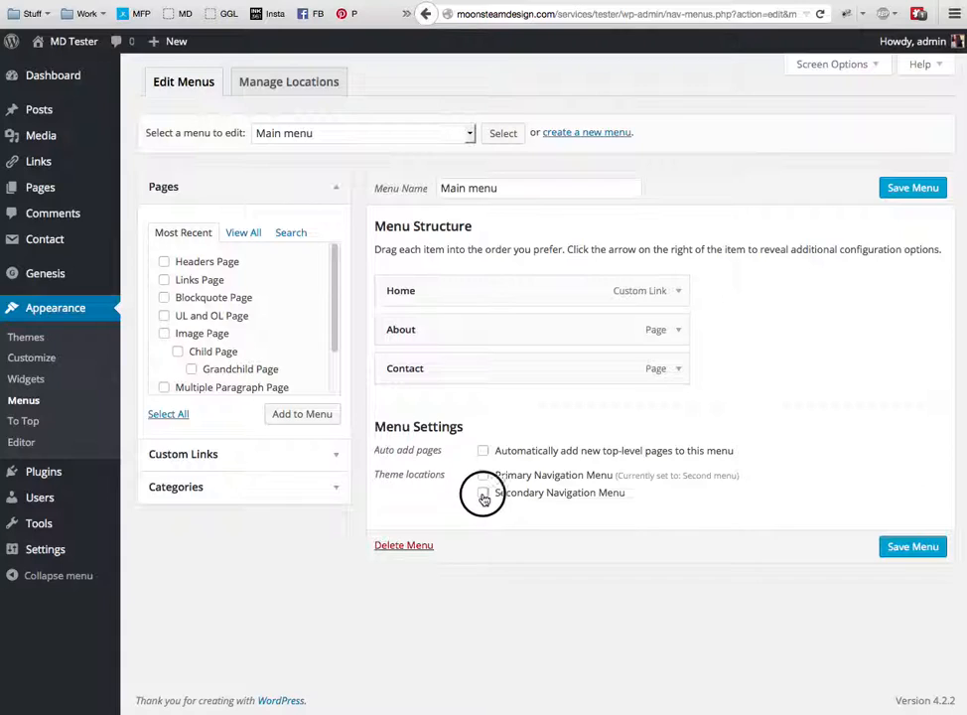
{"action": "left_click", "coordinate": [900, 546]}
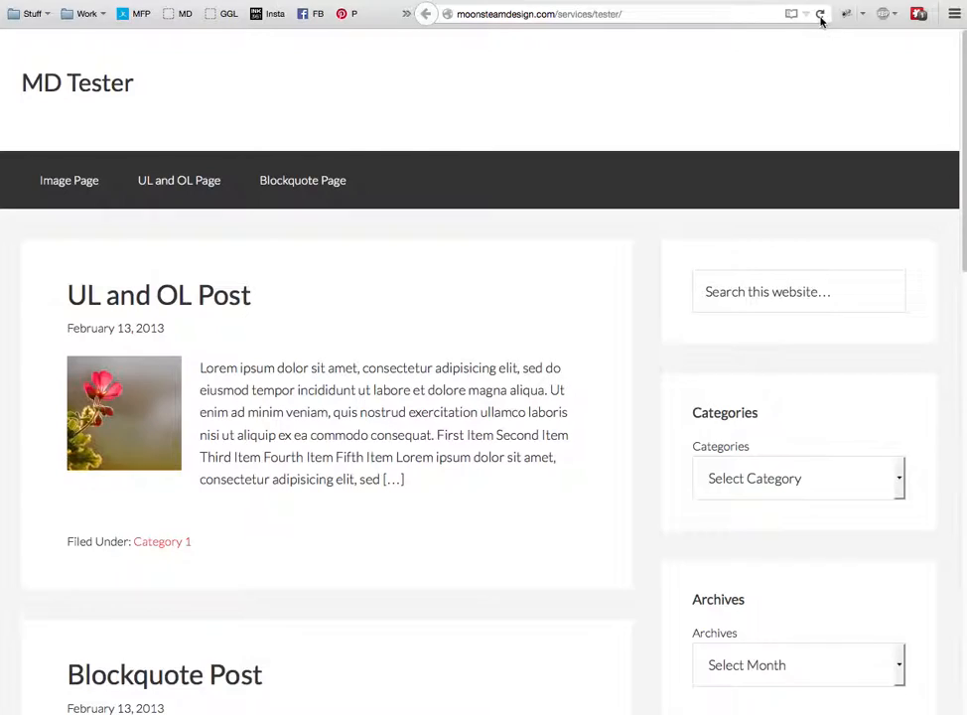
{"action": "left_click", "coordinate": [820, 15]}
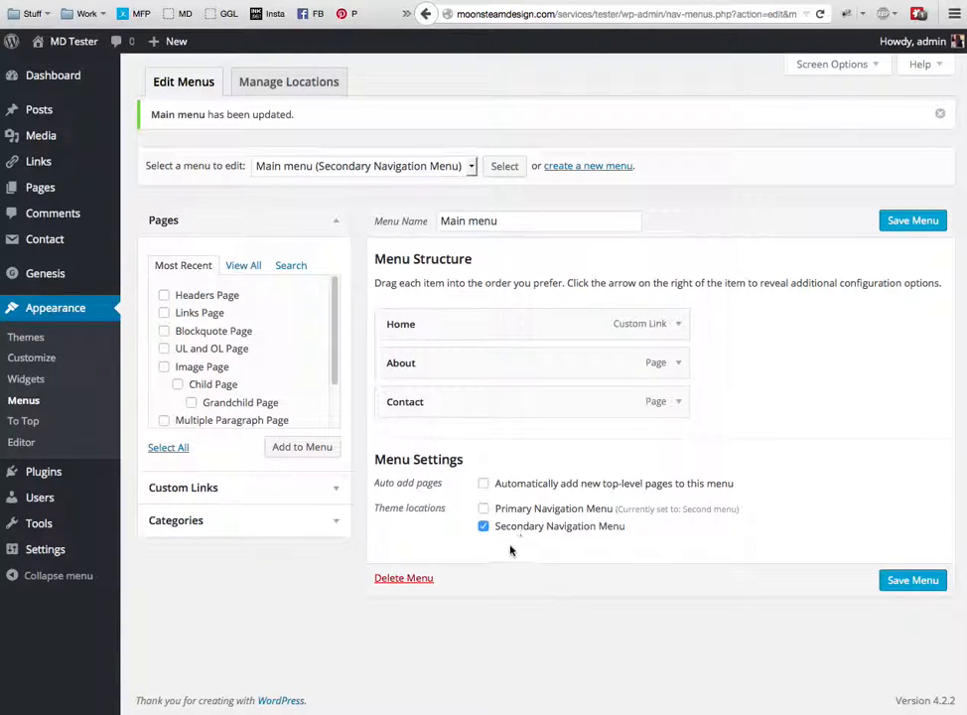
{"action": "left_click", "coordinate": [188, 14]}
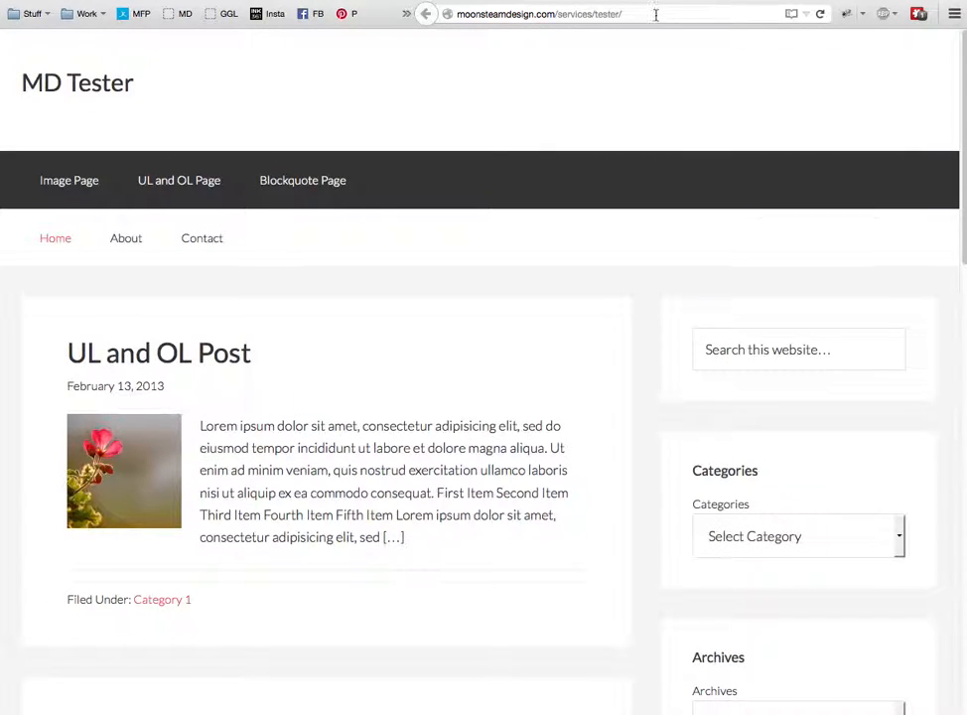
{"action": "left_click", "coordinate": [820, 14]}
Return to the menu editor, remove Main menu from the Secondary Navigation Menu location, and save it
{"action": "left_click", "coordinate": [171, 1]}
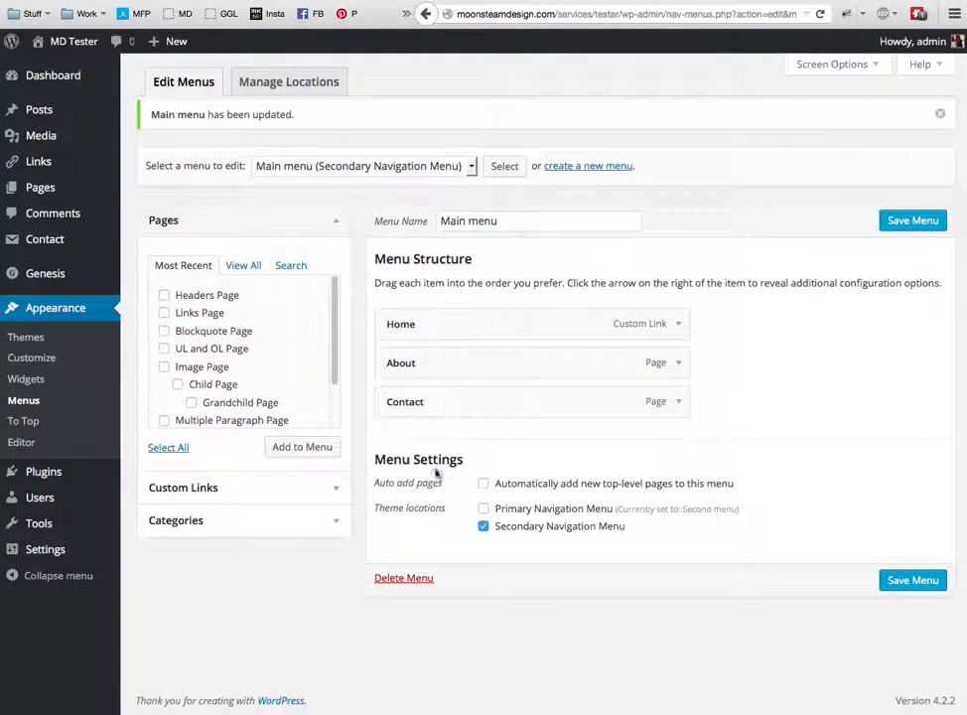
{"action": "left_click", "coordinate": [483, 526]}
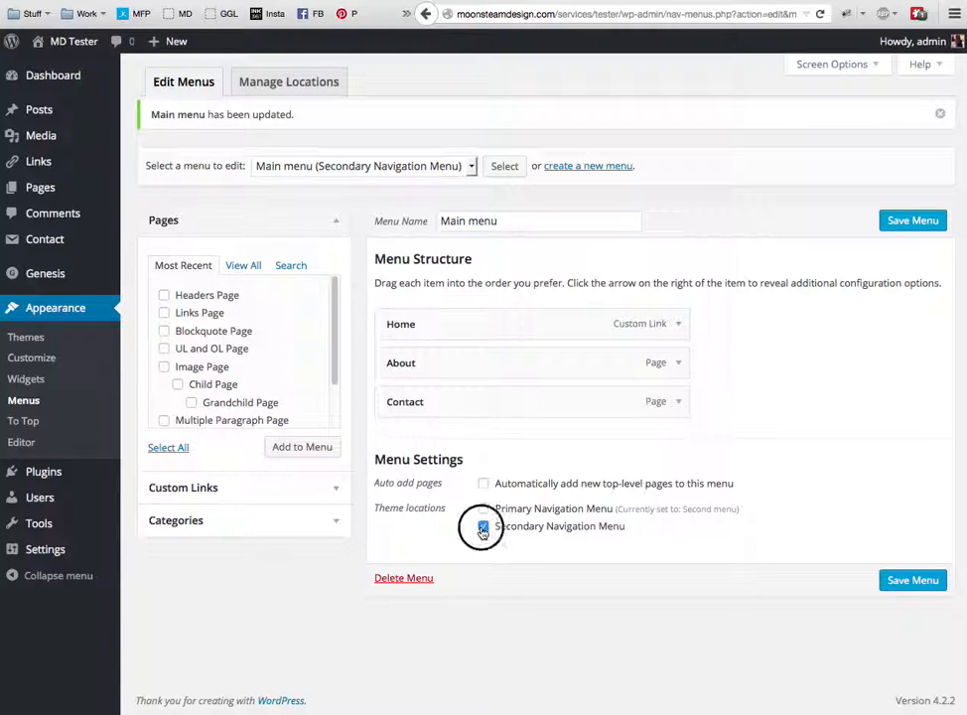
{"action": "left_click", "coordinate": [889, 585]}
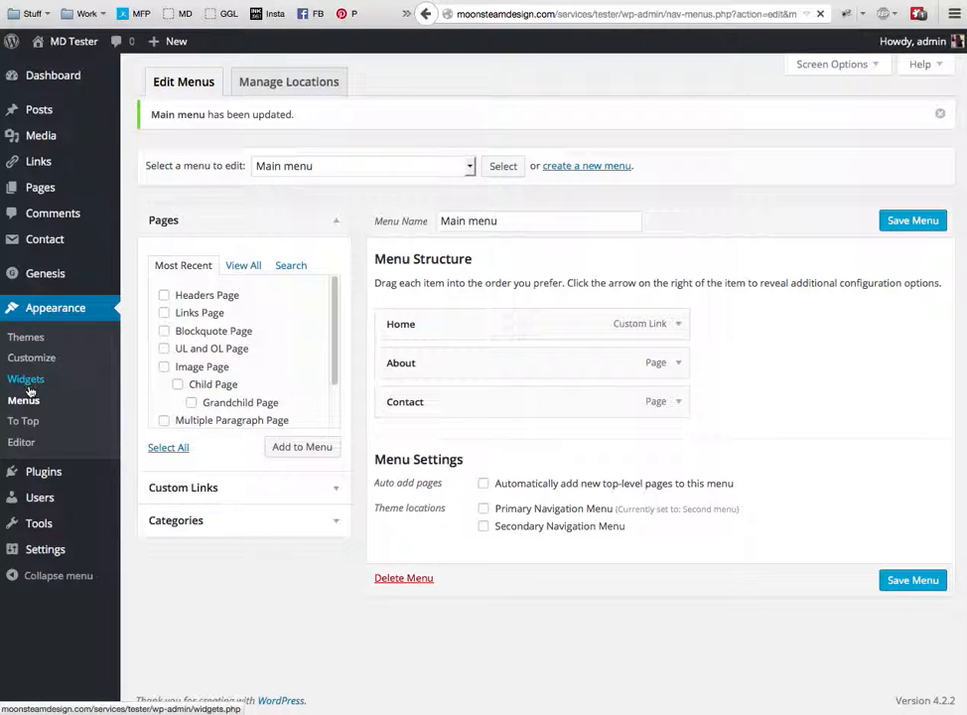
Add a Custom Menu widget showing Main menu above Search in the Primary Sidebar, save it, and reload the live site
{"action": "left_click", "coordinate": [28, 382]}
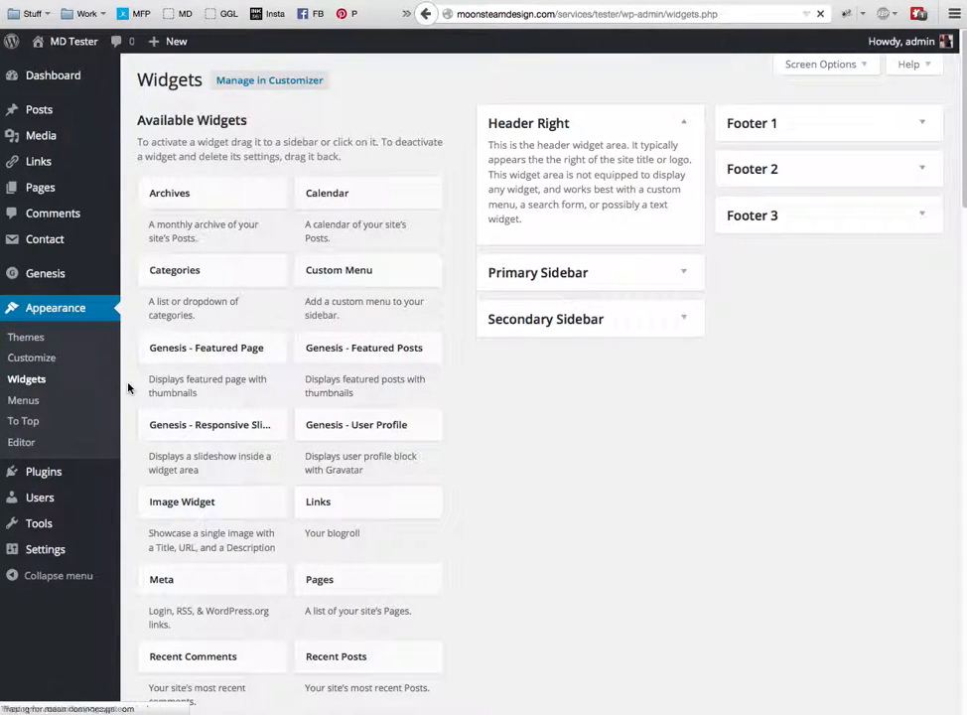
{"action": "left_click", "coordinate": [685, 274]}
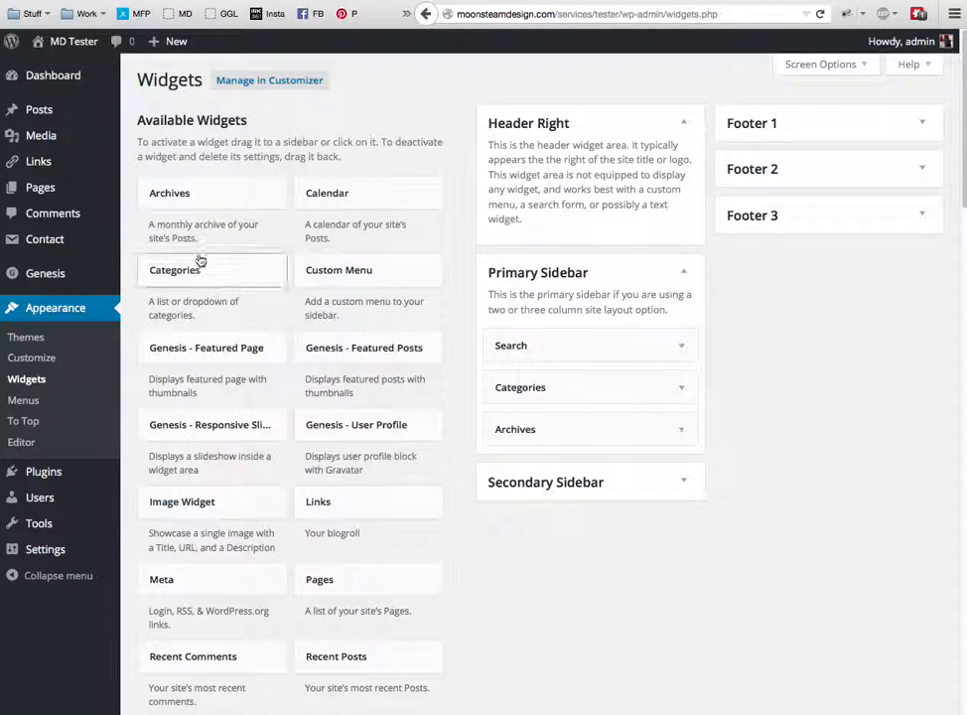
{"action": "left_click_drag", "start_coordinate": [385, 276], "coordinate": [600, 339]}
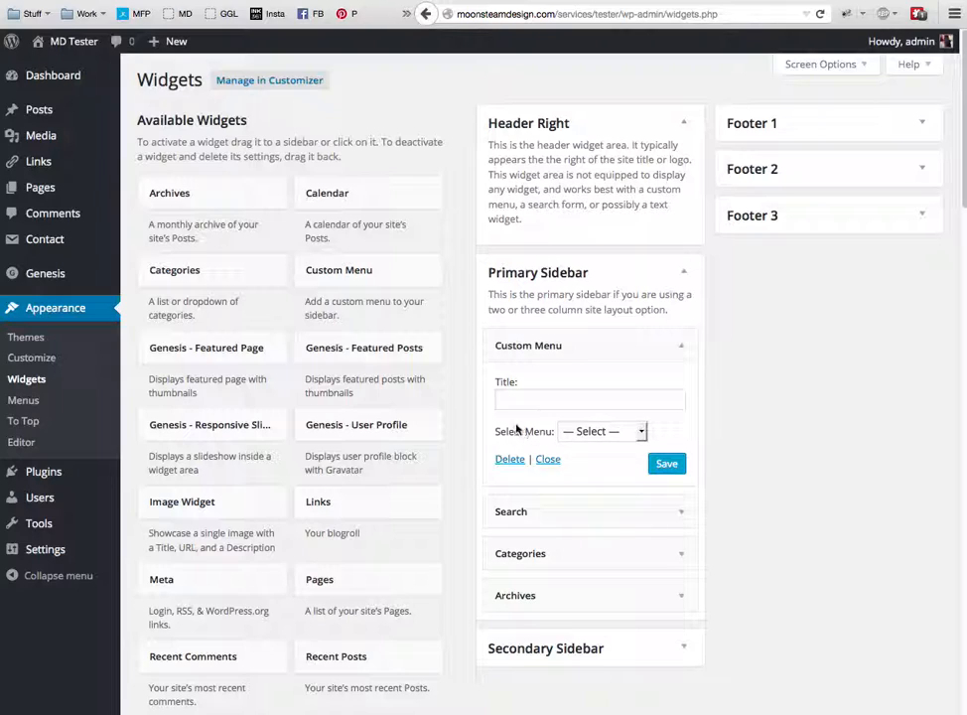
{"action": "left_click", "coordinate": [608, 431]}
{"action": "left_click", "coordinate": [618, 463]}
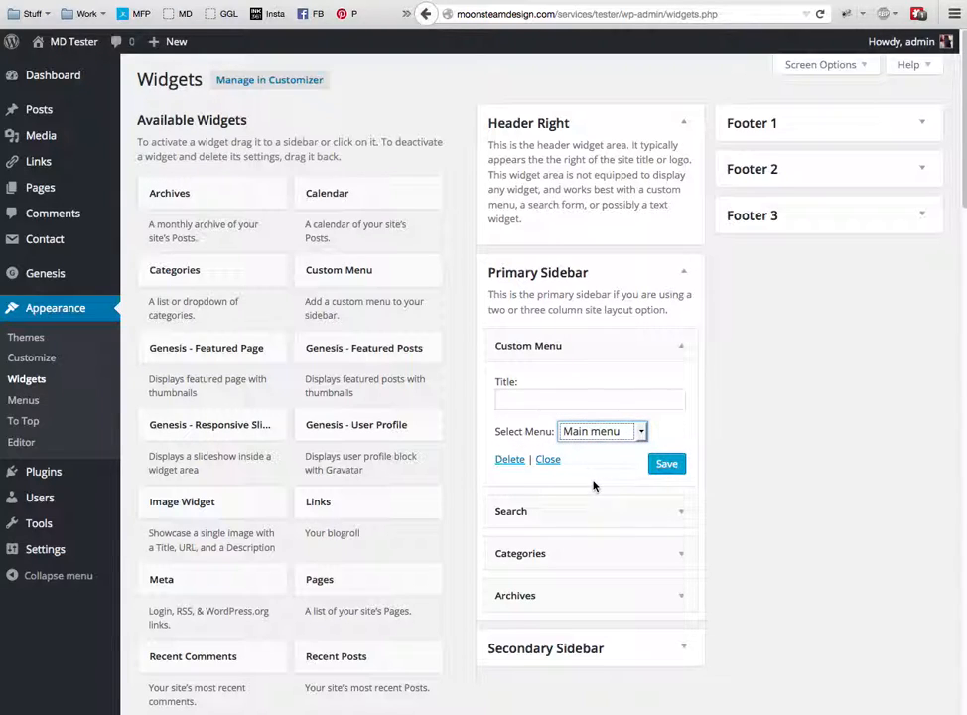
{"action": "left_click", "coordinate": [665, 463]}
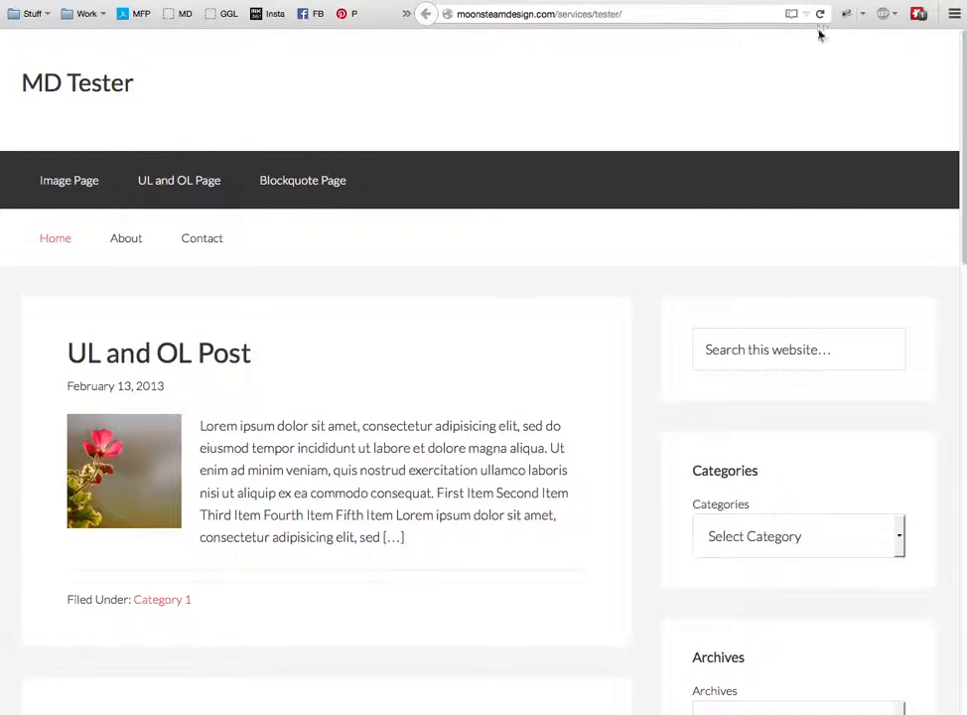
{"action": "left_click", "coordinate": [820, 14]}
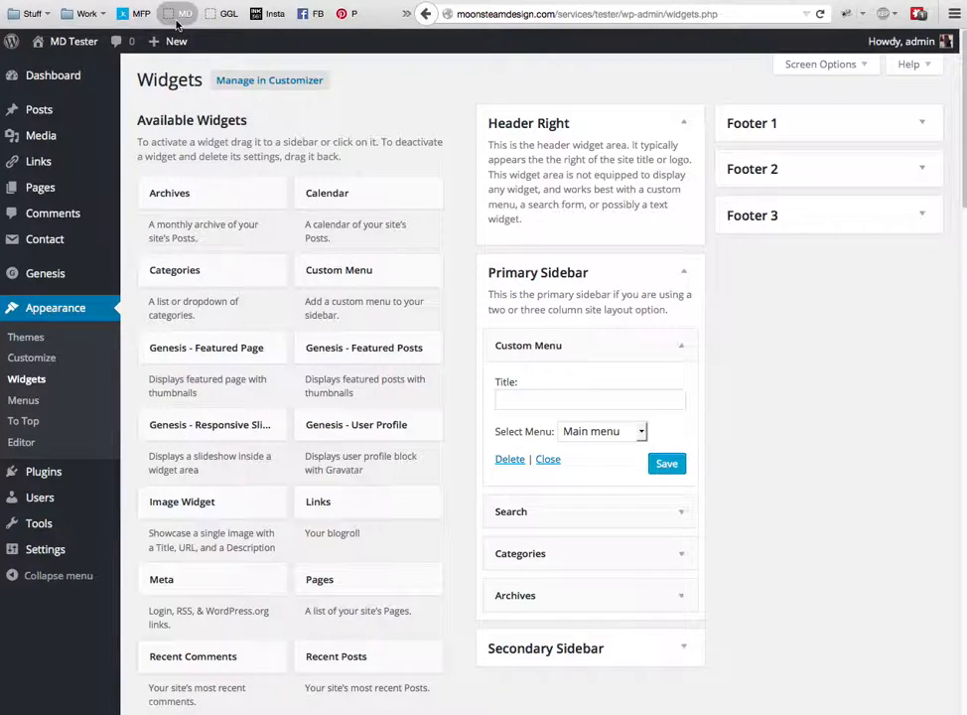
Return to the menu editor and look through the recent, complete and search views of the pages available for Main menu
{"action": "left_click", "coordinate": [23, 400]}
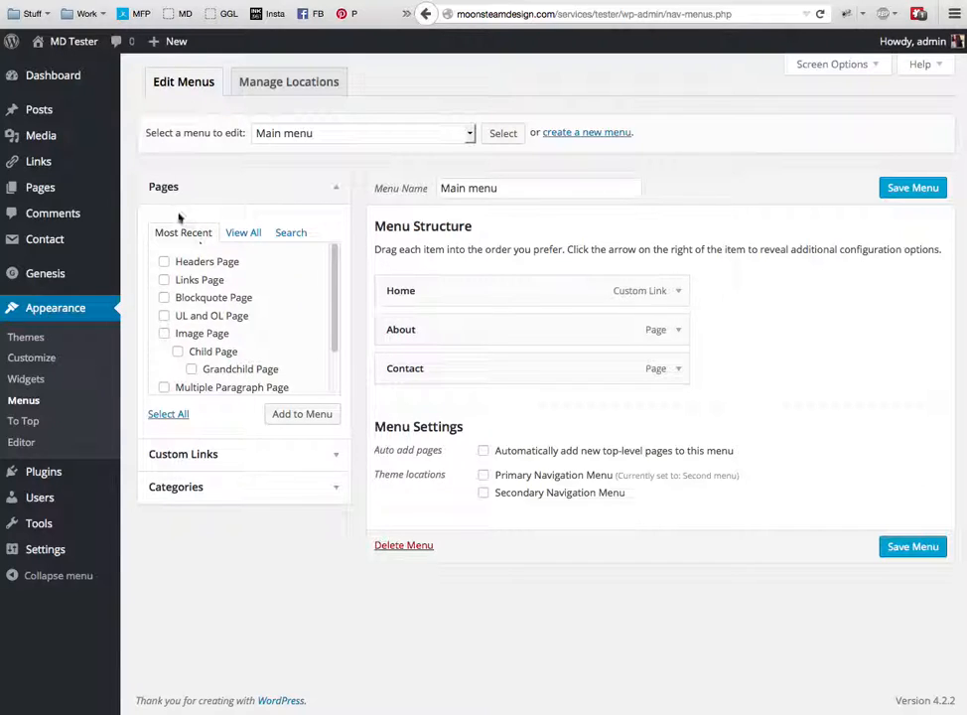
{"action": "left_click", "coordinate": [241, 234]}
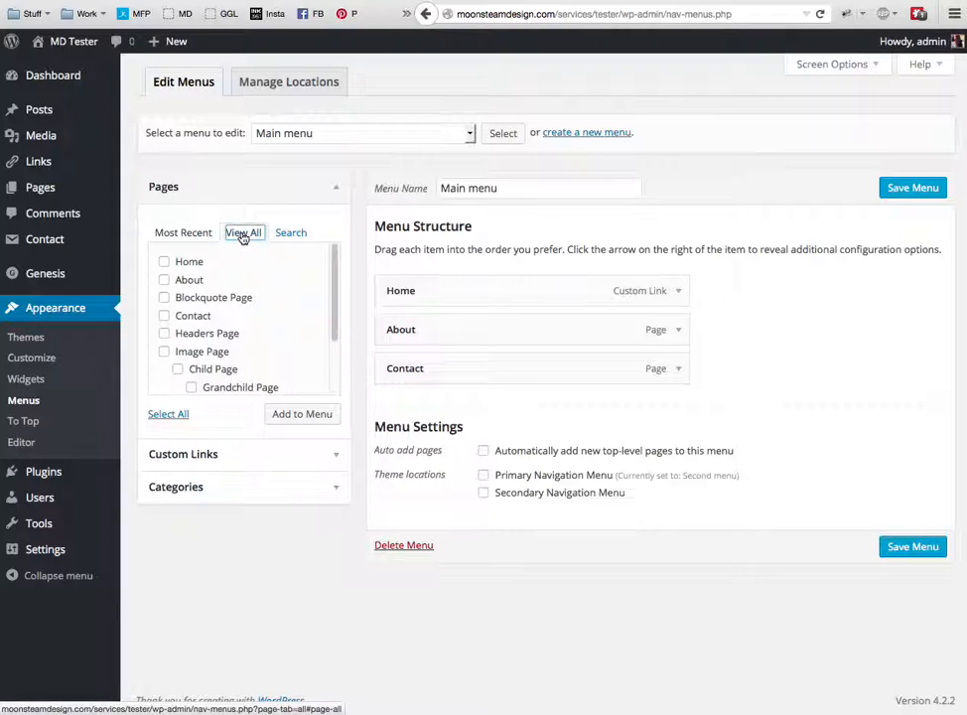
{"action": "left_click", "coordinate": [292, 234]}
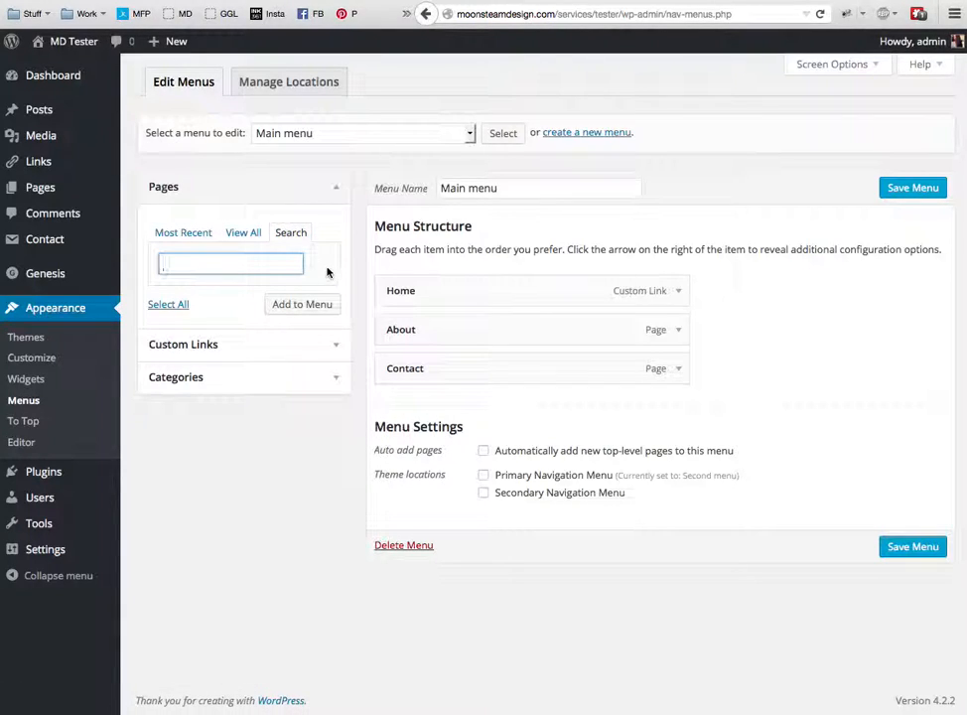
{"action": "left_click", "coordinate": [183, 234]}
{"action": "left_click", "coordinate": [242, 234]}
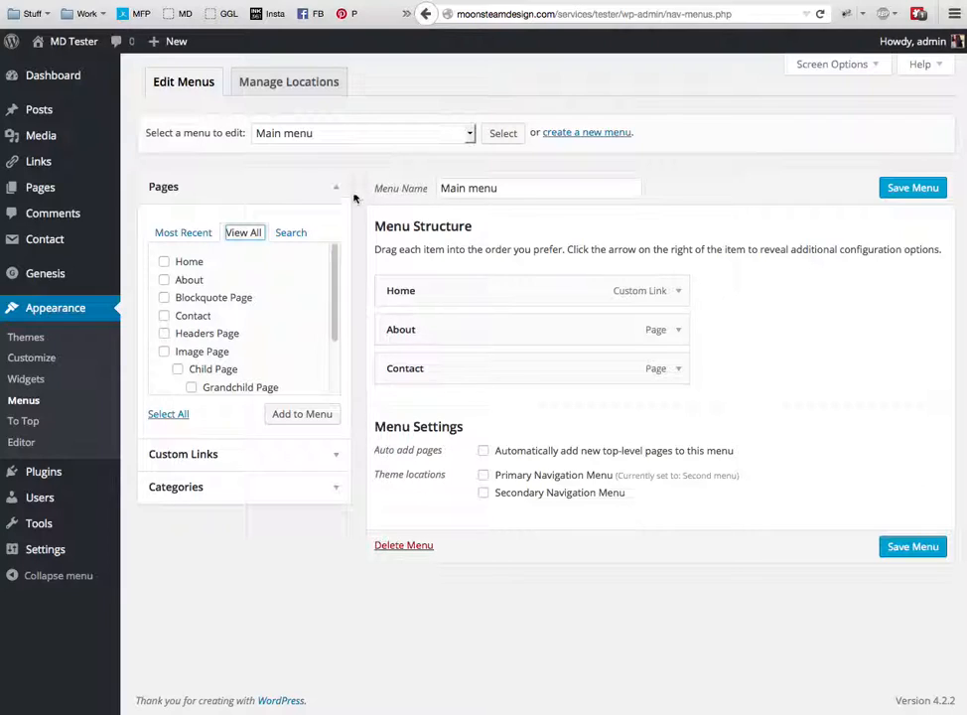
Add Category 1, Category 2 and Category 3 from the full category list to Main menu
{"action": "left_click", "coordinate": [335, 490]}
{"action": "left_click", "coordinate": [243, 302]}
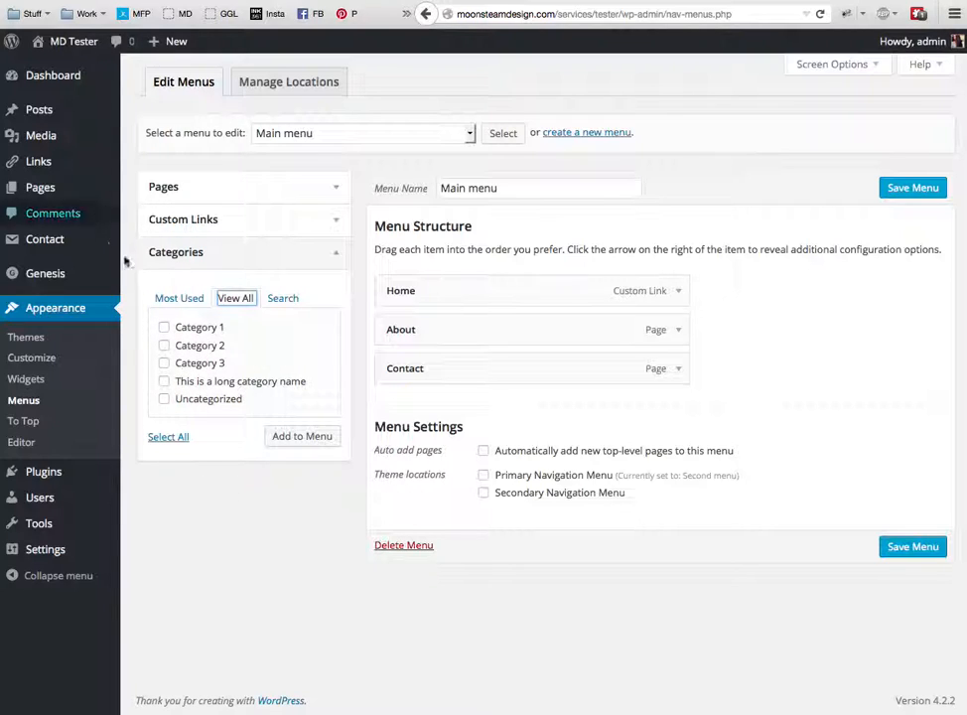
{"action": "left_click", "coordinate": [163, 327]}
{"action": "left_click", "coordinate": [165, 345]}
{"action": "left_click", "coordinate": [163, 362]}
{"action": "left_click", "coordinate": [293, 440]}
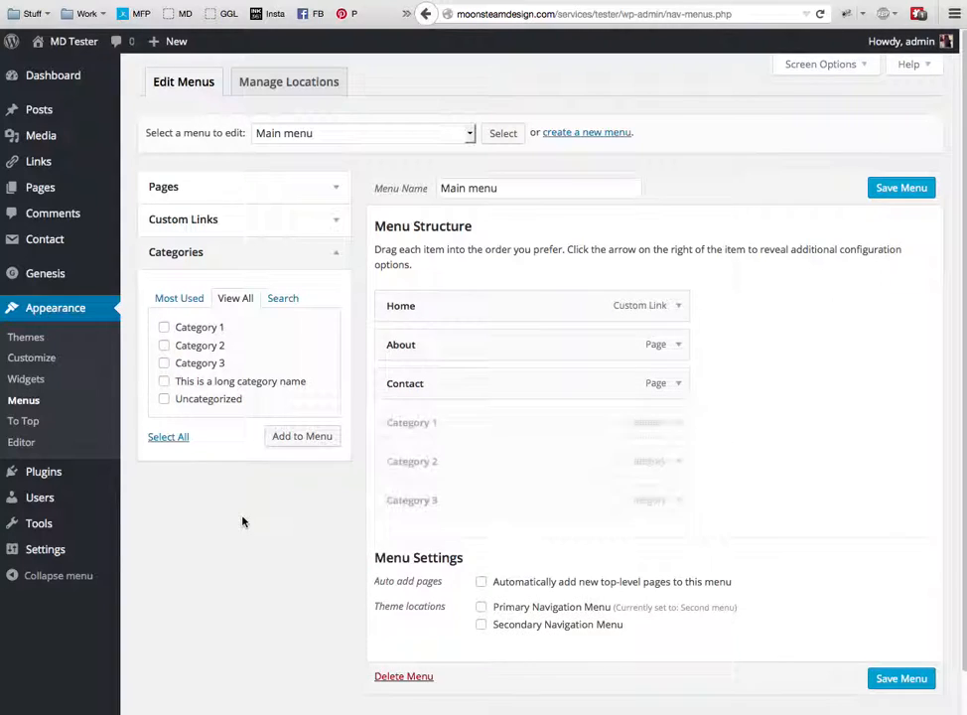
Nest Category 3 and Category 2 under Category 1, and assign Main menu to the Primary Navigation Menu location, saving the changes
{"action": "mouse_move", "coordinate": [439, 463]}
{"action": "left_mouse_down"}
{"action": "mouse_move", "coordinate": [464, 467]}
{"action": "mouse_move", "coordinate": [447, 522]}
{"action": "mouse_move", "coordinate": [443, 492]}
{"action": "mouse_move", "coordinate": [439, 514]}
{"action": "mouse_move", "coordinate": [417, 498]}
{"action": "mouse_move", "coordinate": [421, 509]}
{"action": "mouse_move", "coordinate": [443, 457]}
{"action": "mouse_move", "coordinate": [431, 473]}
{"action": "left_mouse_up"}
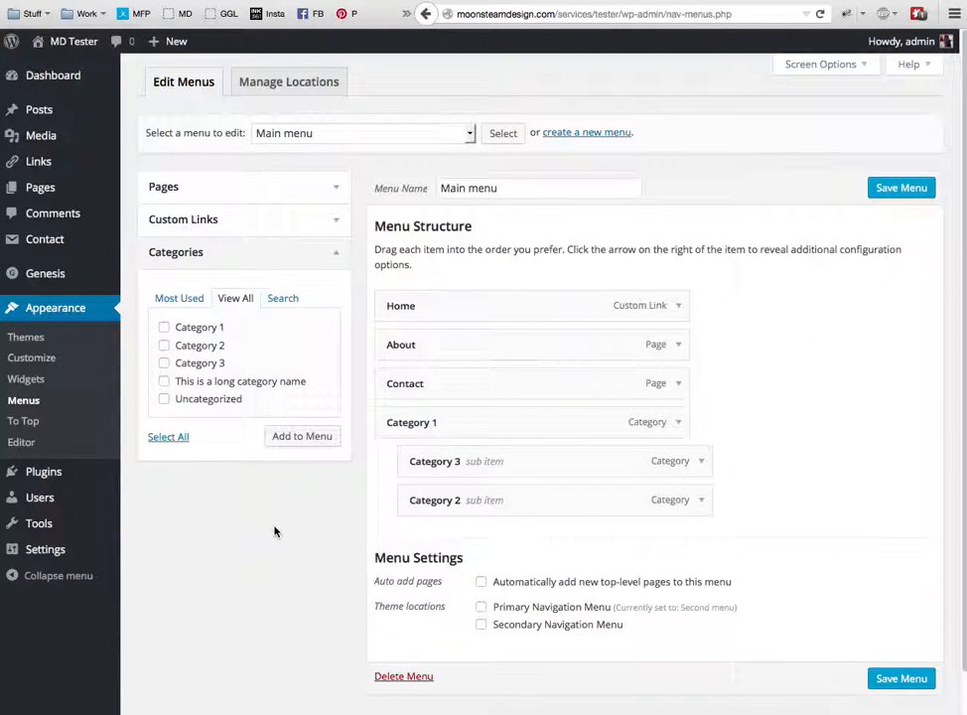
{"action": "left_click", "coordinate": [898, 187]}
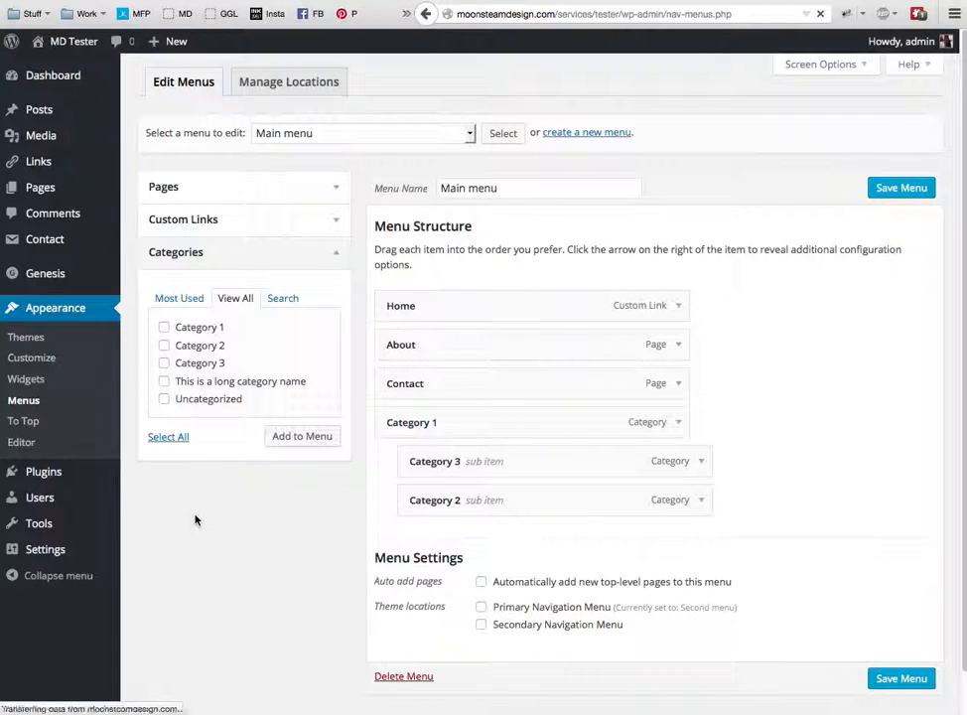
{"action": "left_click", "coordinate": [481, 658]}
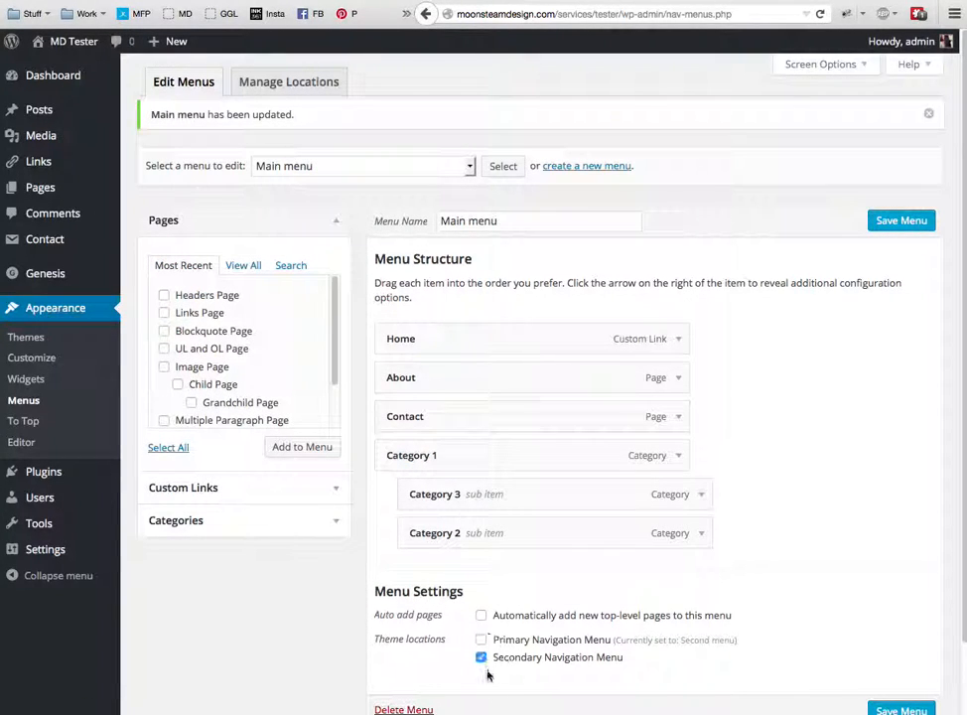
{"action": "left_click", "coordinate": [481, 639]}
{"action": "left_click", "coordinate": [481, 657]}
{"action": "left_click", "coordinate": [899, 709]}
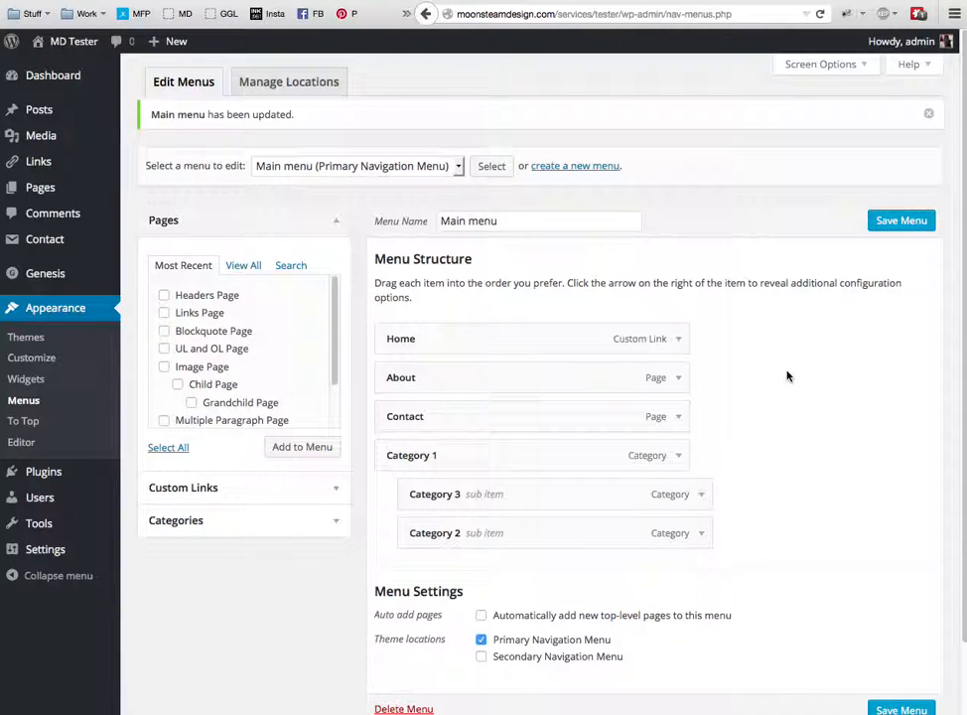
Reload the live site, check the submenu under Category 1 in the navigation bar, and return to the menu editor
{"action": "left_click", "coordinate": [336, 2]}
{"action": "left_click", "coordinate": [821, 14]}
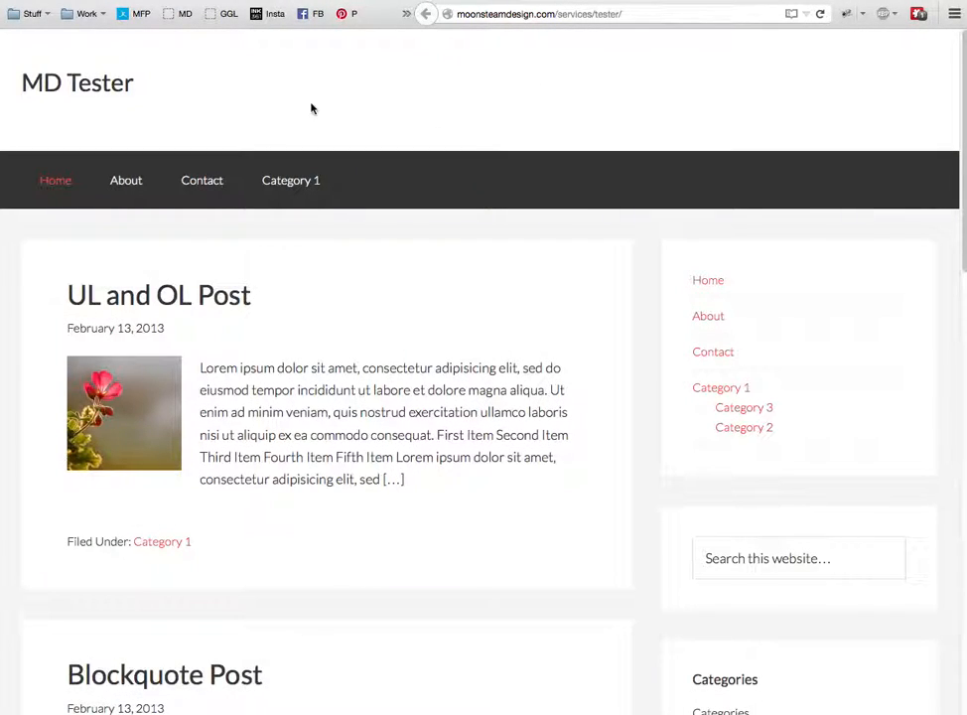
{"action": "mouse_move", "coordinate": [309, 184]}
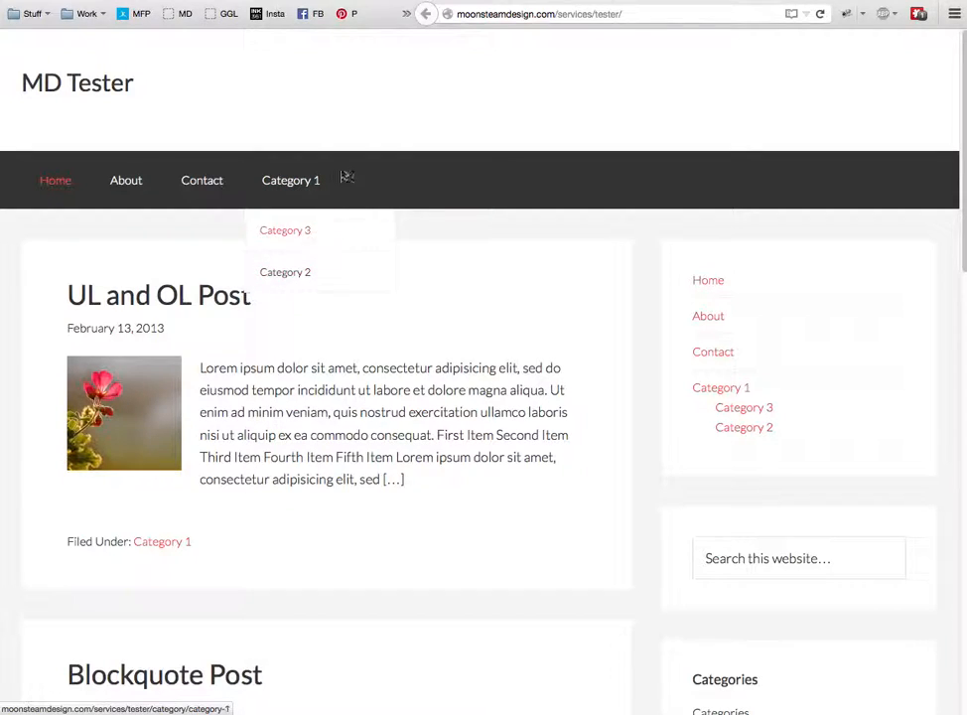
{"action": "left_click", "coordinate": [314, 1]}
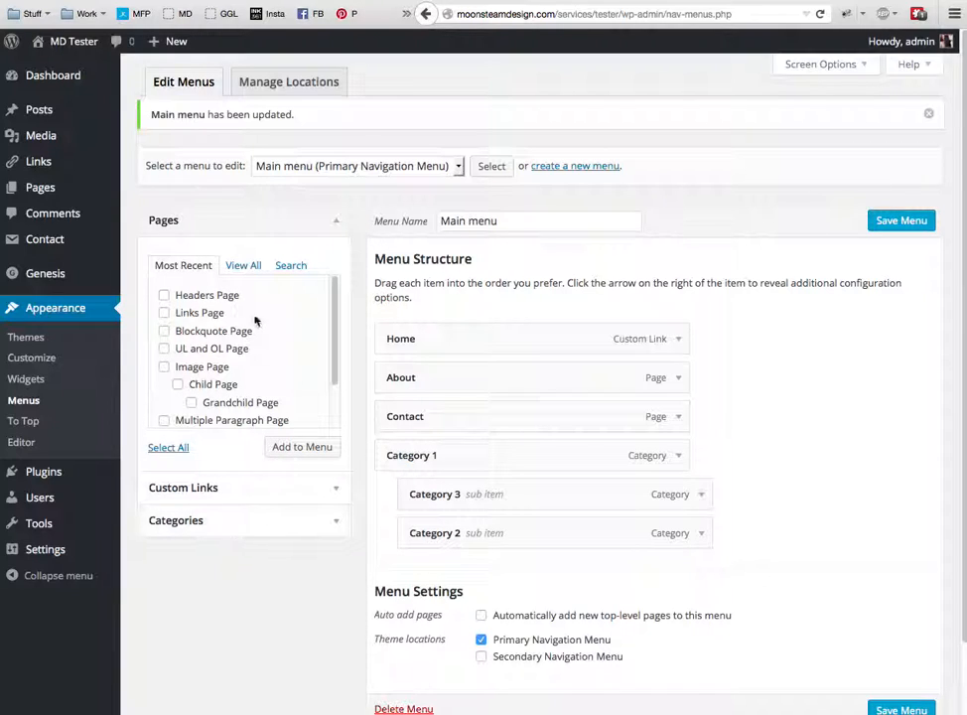
Add the Uncategorized category from the full category list to the end of Main menu
{"action": "left_click", "coordinate": [249, 522]}
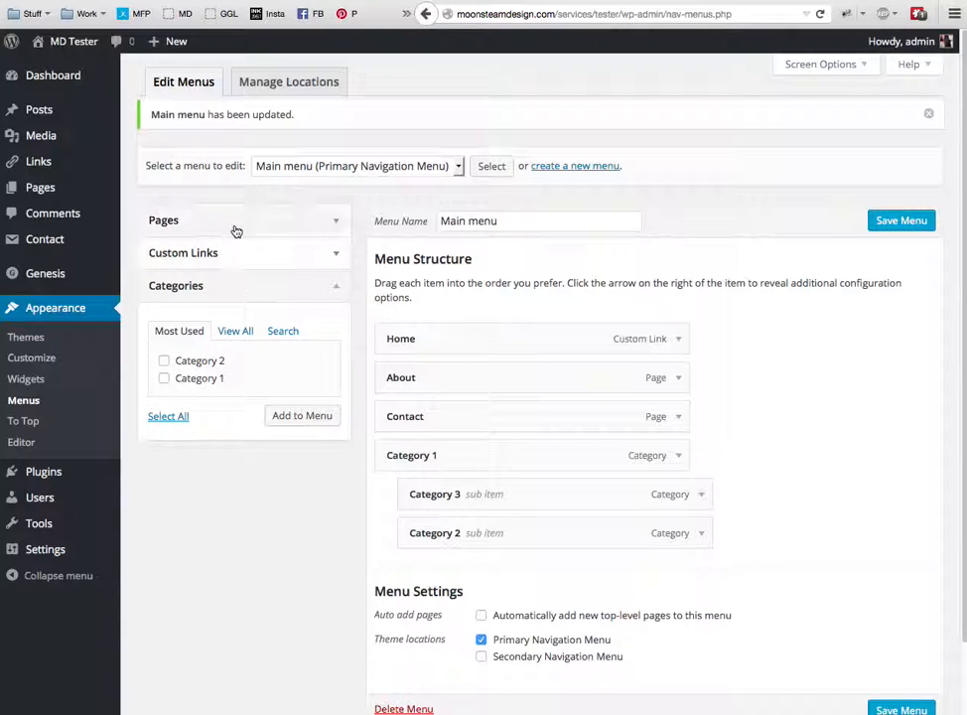
{"action": "left_click", "coordinate": [164, 377]}
{"action": "left_click", "coordinate": [164, 361]}
{"action": "left_click", "coordinate": [164, 361]}
{"action": "left_click", "coordinate": [164, 378]}
{"action": "left_click_drag", "start_coordinate": [240, 355], "coordinate": [237, 346]}
{"action": "left_click", "coordinate": [236, 333]}
{"action": "left_click", "coordinate": [159, 432]}
{"action": "left_click", "coordinate": [272, 481]}
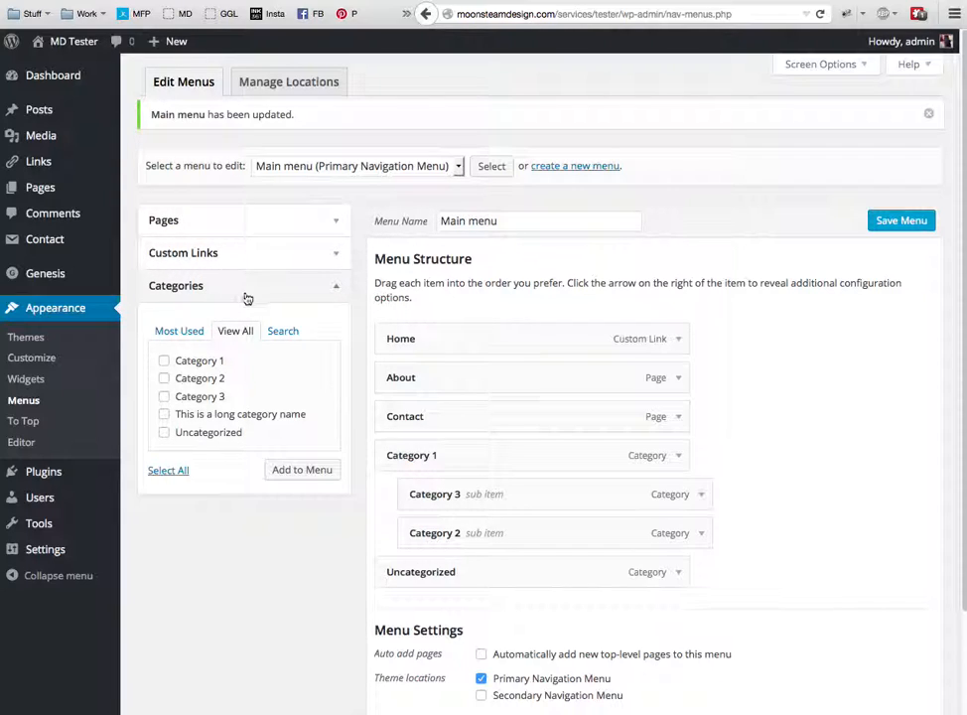
{"action": "left_click", "coordinate": [228, 257]}
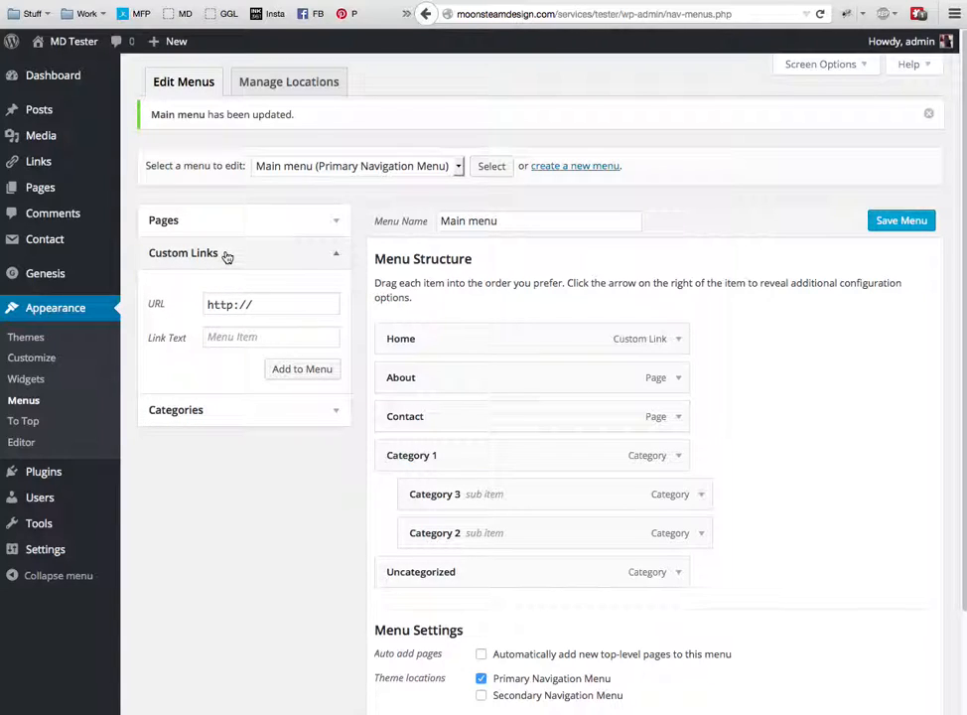
{"action": "left_click", "coordinate": [293, 304]}
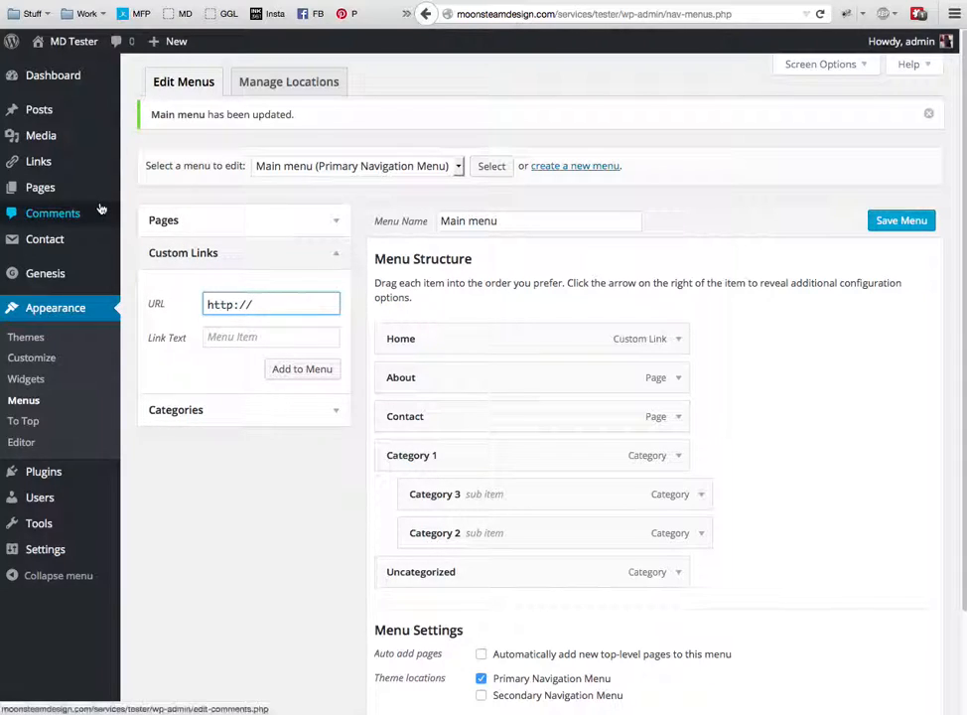
{"action": "type", "text": "www"}
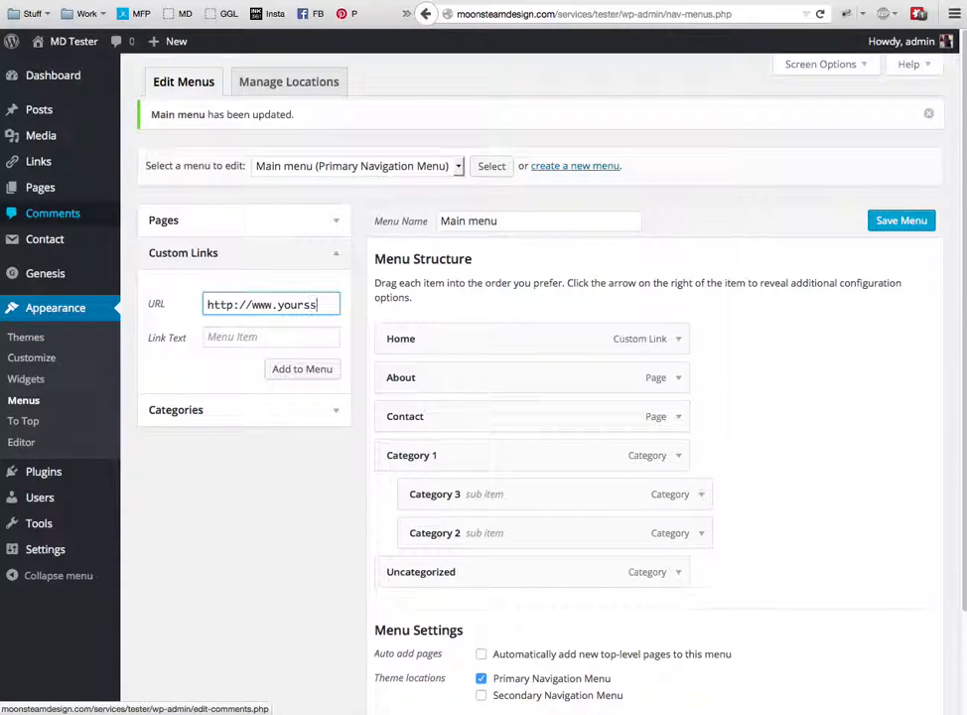
{"action": "type", "text": ".yourshop.com"}
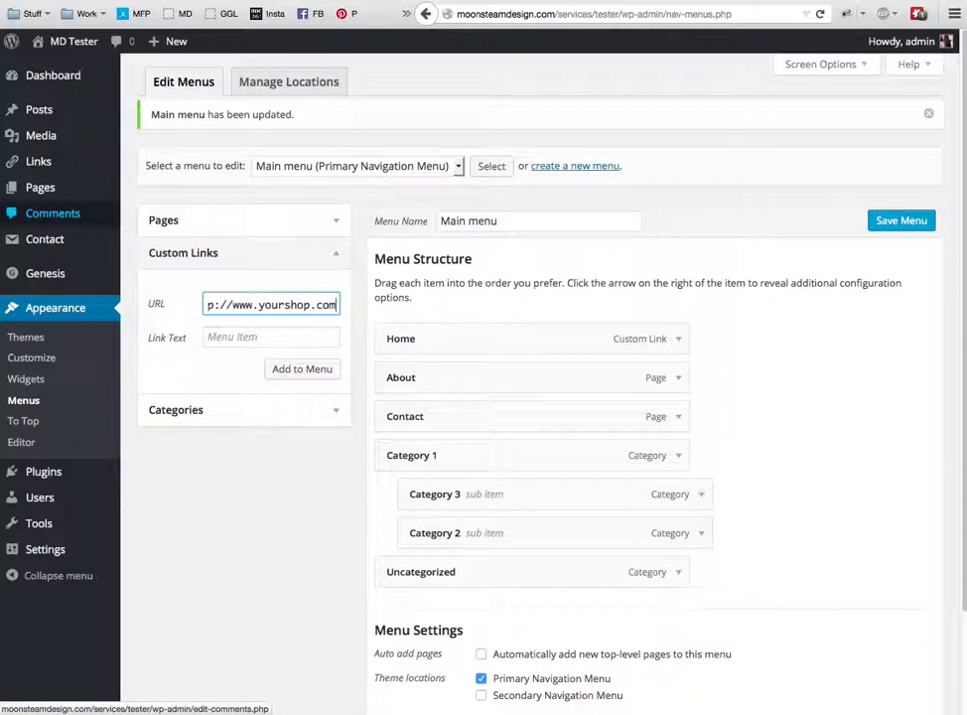
{"action": "left_click", "coordinate": [282, 332]}
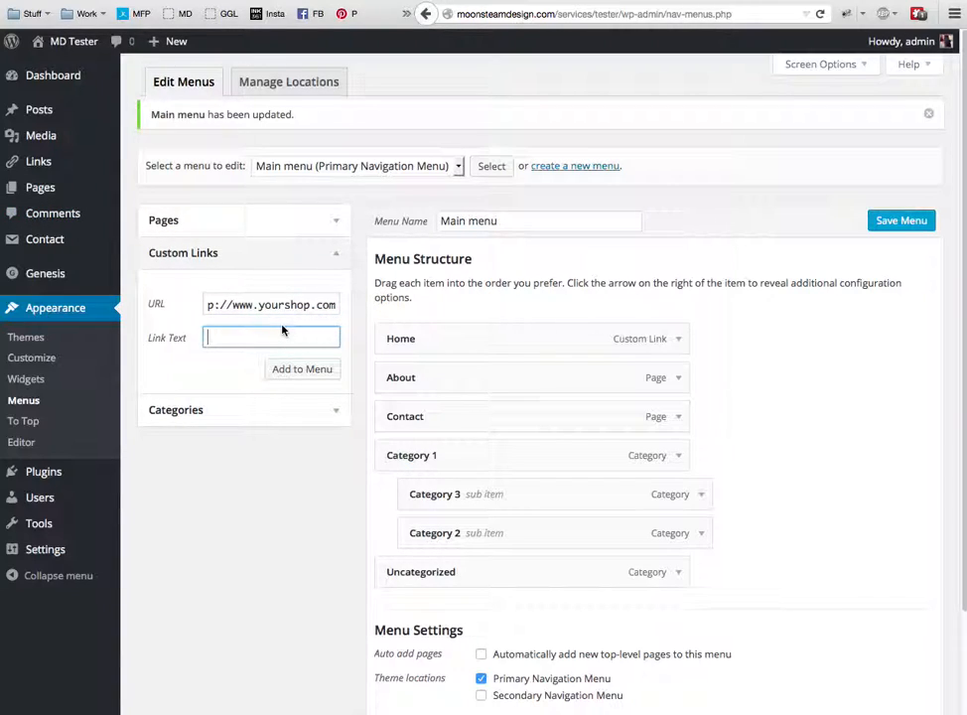
{"action": "type", "text": "My"}
{"action": "left_click", "coordinate": [291, 369]}
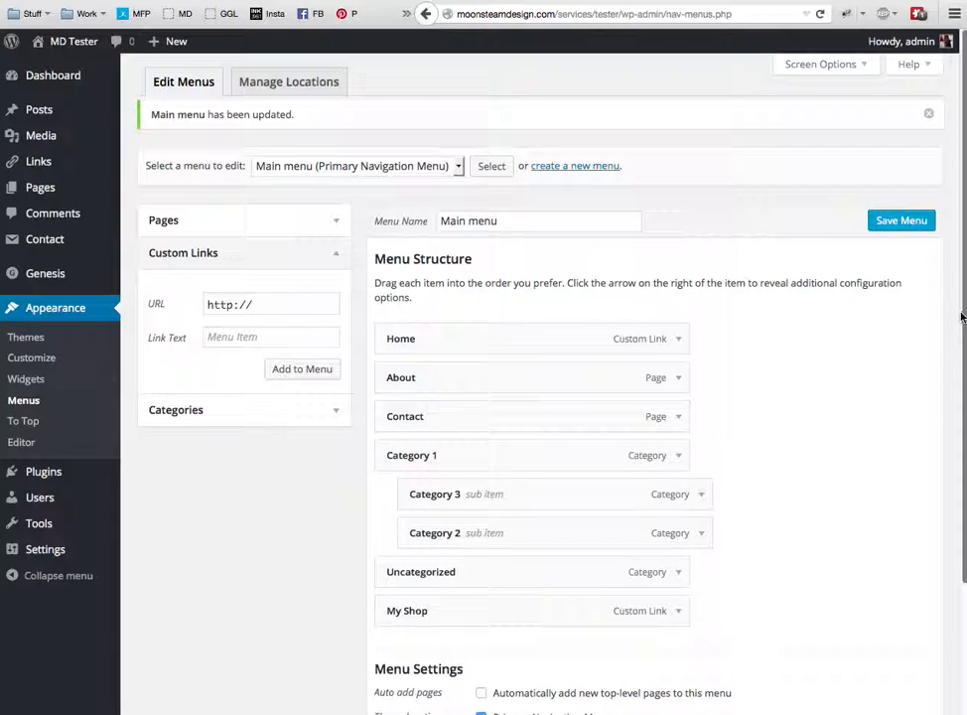
Check in the screen options whether the advanced Link Target property is enabled for menu items
{"action": "scroll", "coordinate": [960, 337], "scroll_direction": "down", "scroll_amount": 3}
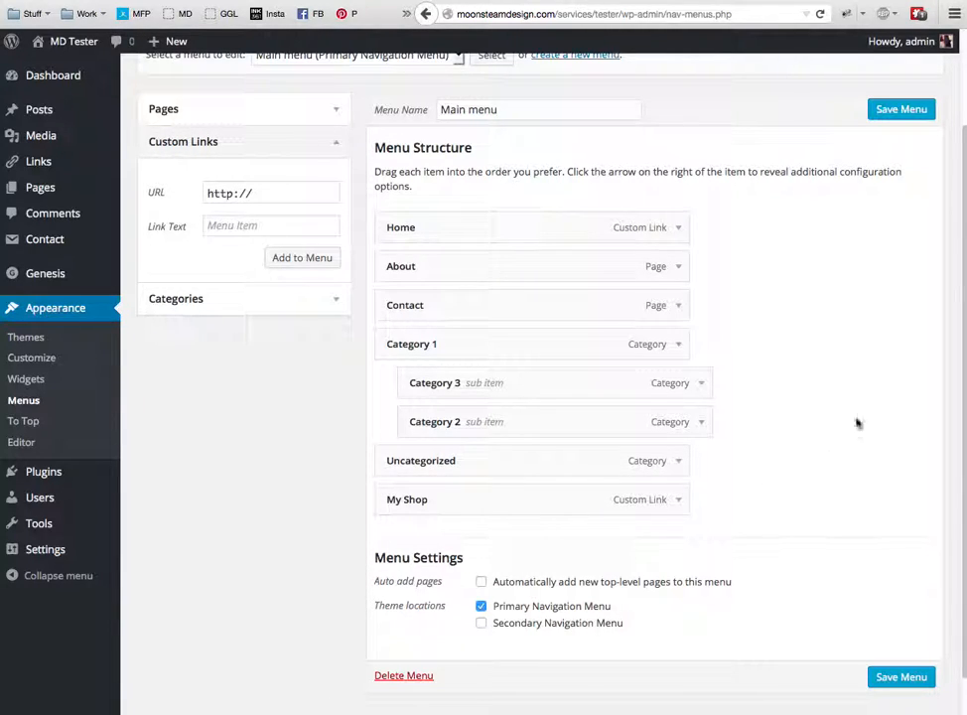
{"action": "scroll", "coordinate": [952, 300], "scroll_direction": "up", "scroll_amount": 3}
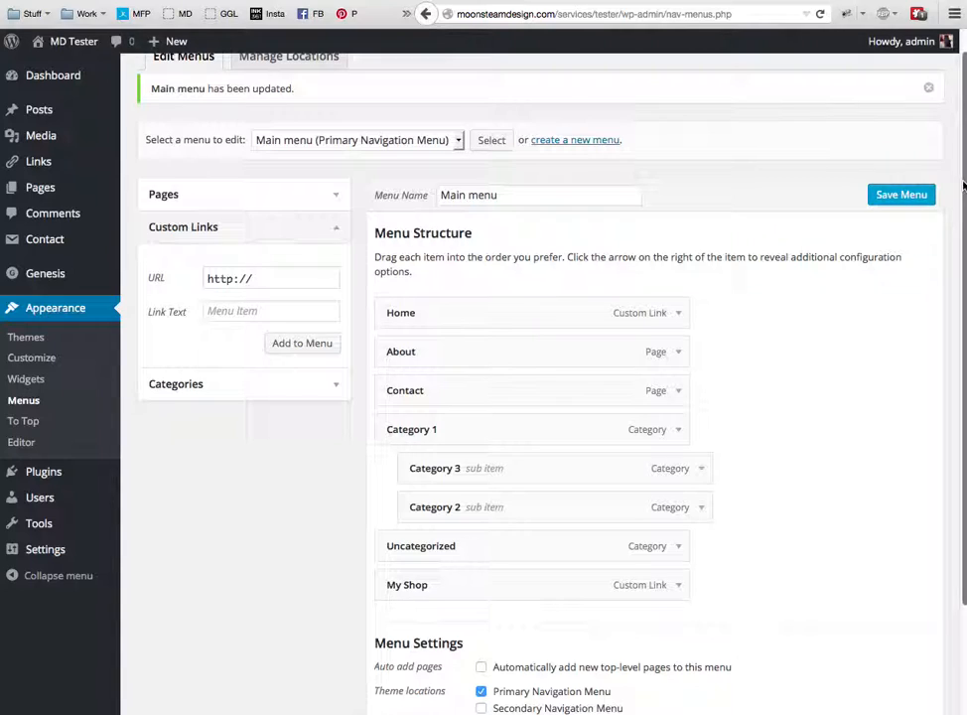
{"action": "scroll", "coordinate": [962, 185], "scroll_direction": "up", "scroll_amount": 2}
{"action": "left_click", "coordinate": [797, 67]}
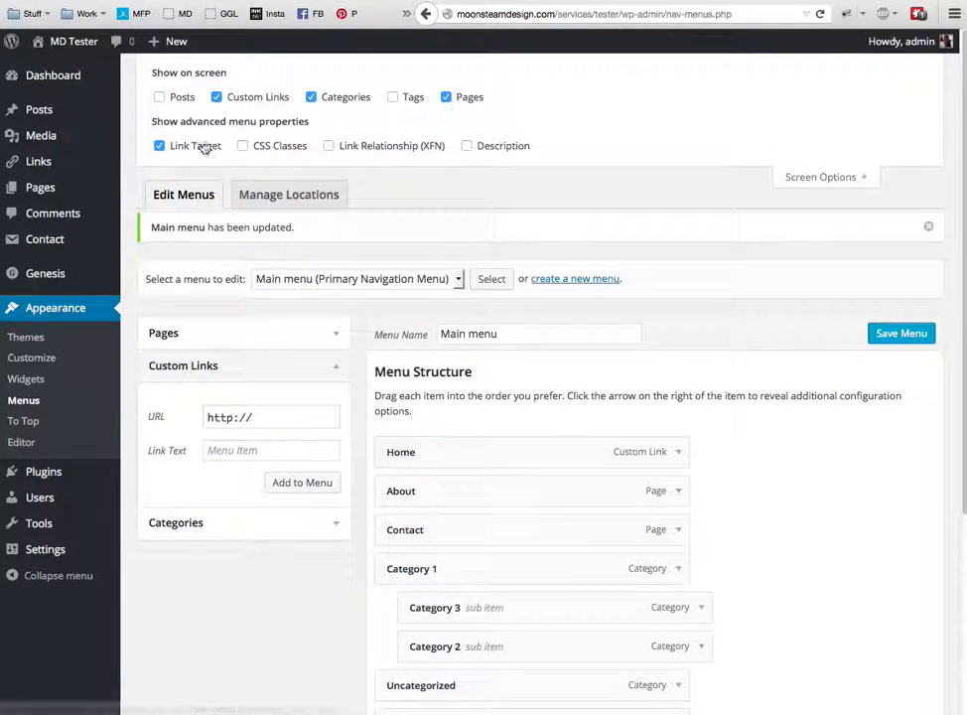
{"action": "left_click", "coordinate": [805, 182]}
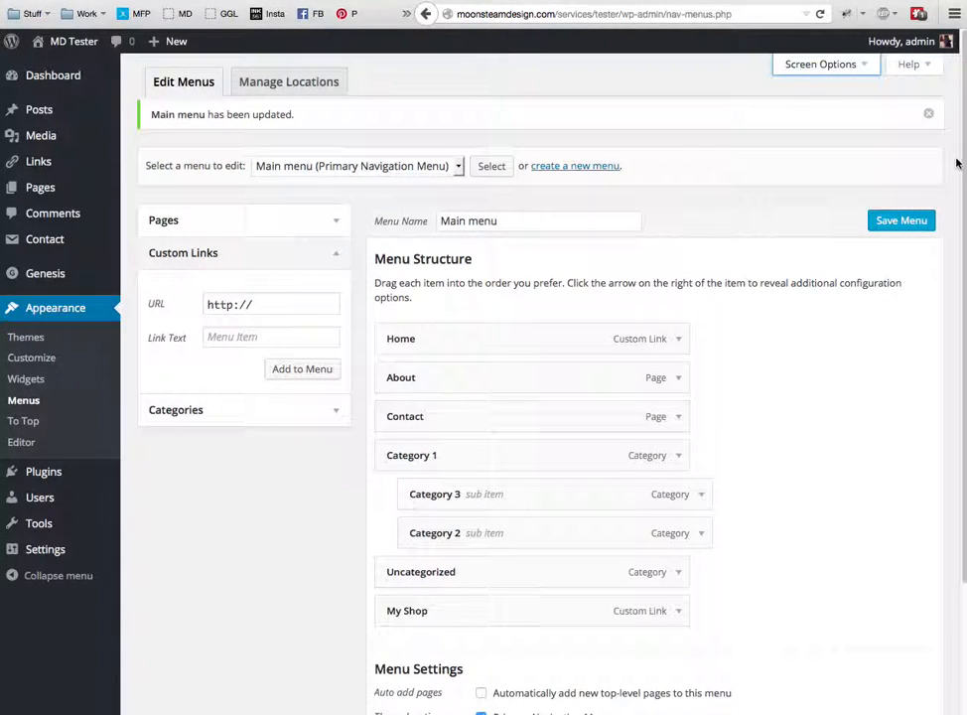
Set the My Shop menu item to open its link in a new window/tab
{"action": "scroll", "coordinate": [958, 164], "scroll_direction": "down", "scroll_amount": 5}
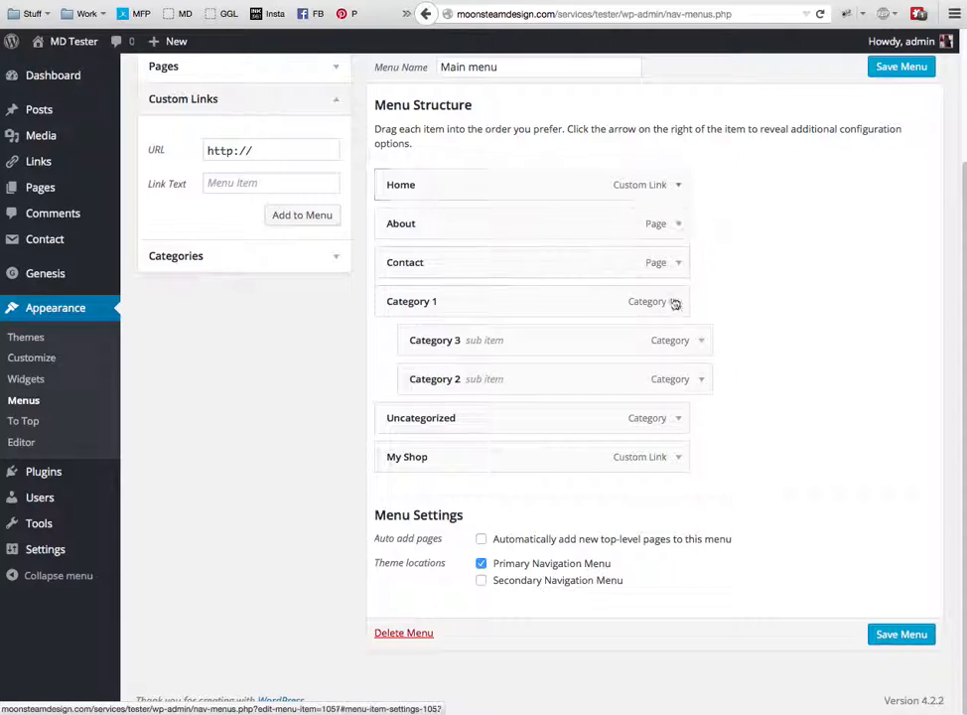
{"action": "left_click", "coordinate": [678, 457]}
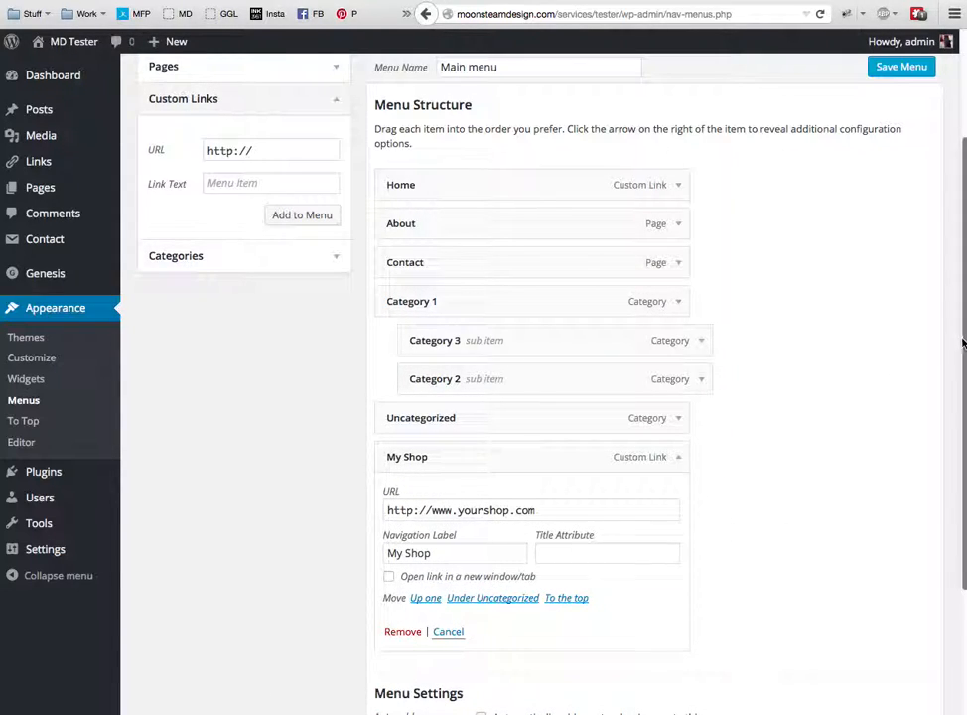
{"action": "left_click_drag", "start_coordinate": [963, 342], "coordinate": [948, 440]}
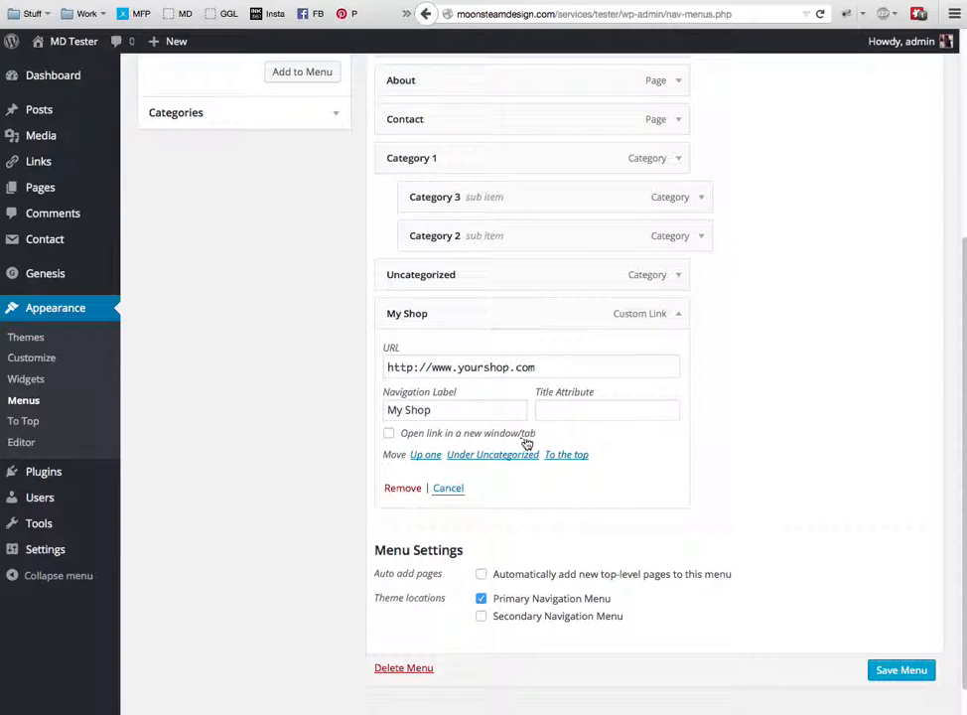
{"action": "left_click", "coordinate": [390, 436]}
Change the About menu item's navigation label to About Me and save Main menu
{"action": "left_click_drag", "start_coordinate": [960, 546], "coordinate": [955, 431]}
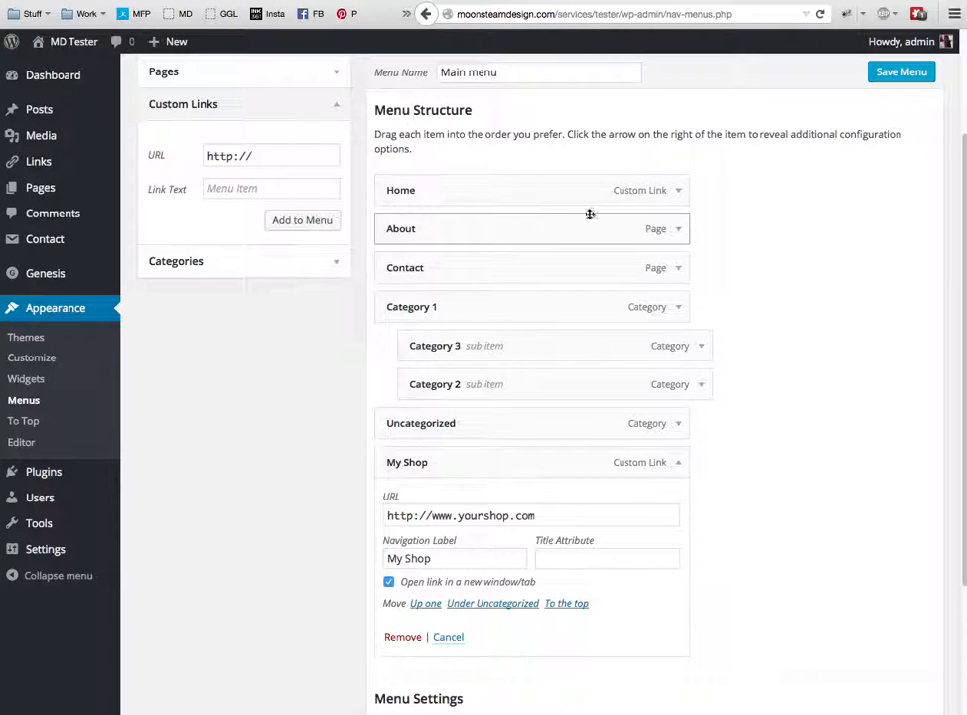
{"action": "left_click_drag", "start_coordinate": [678, 233], "coordinate": [560, 244]}
{"action": "left_click_drag", "start_coordinate": [670, 230], "coordinate": [443, 241]}
{"action": "left_click", "coordinate": [702, 231]}
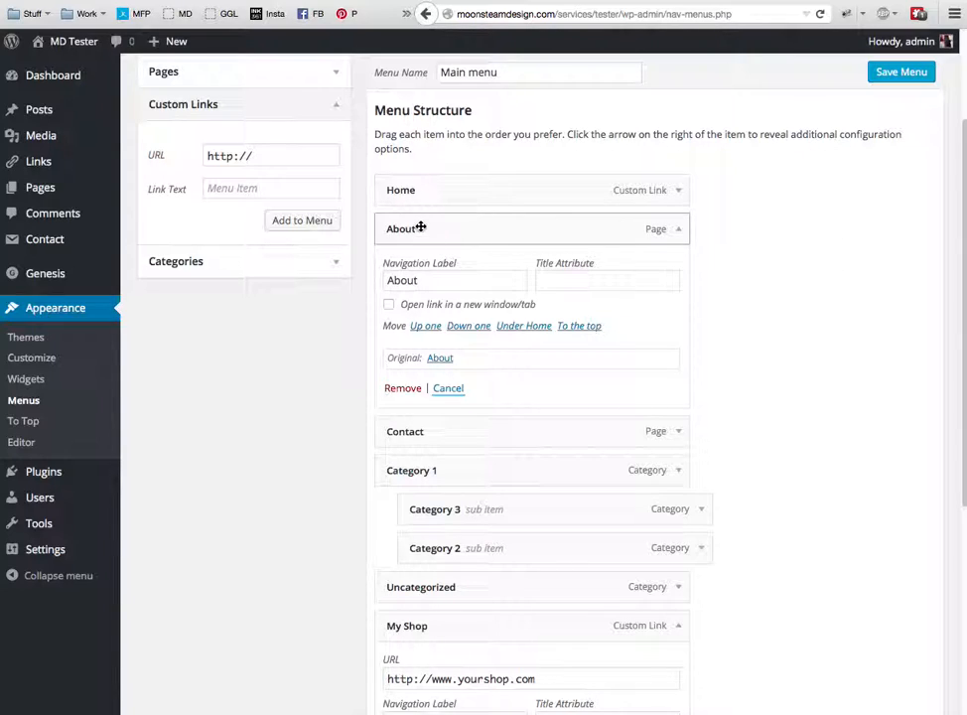
{"action": "left_click", "coordinate": [441, 281]}
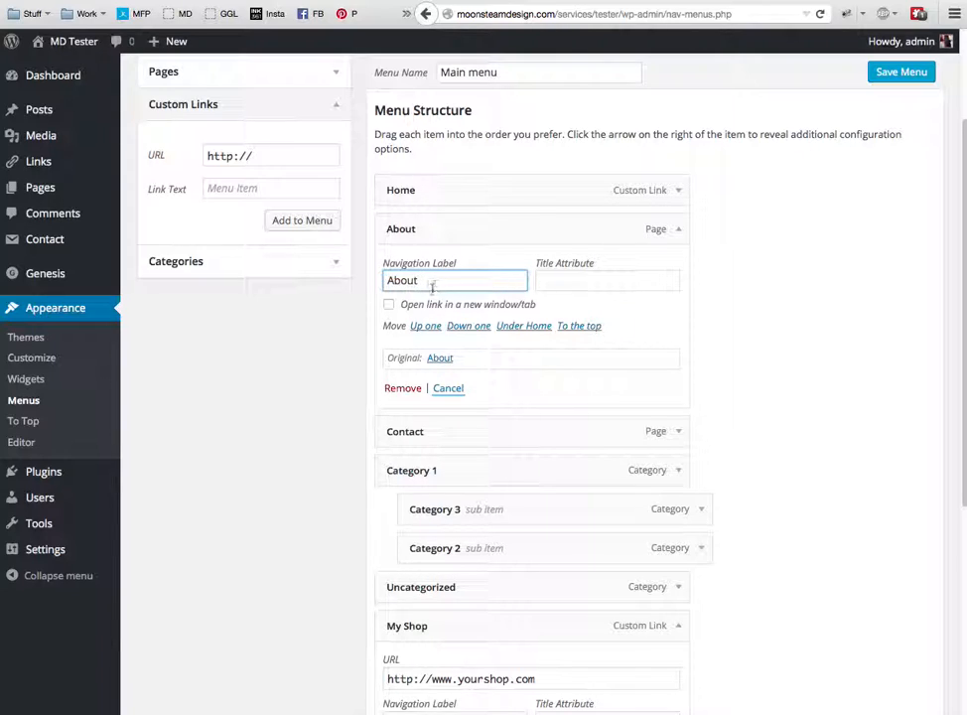
{"action": "left_click", "coordinate": [277, 2]}
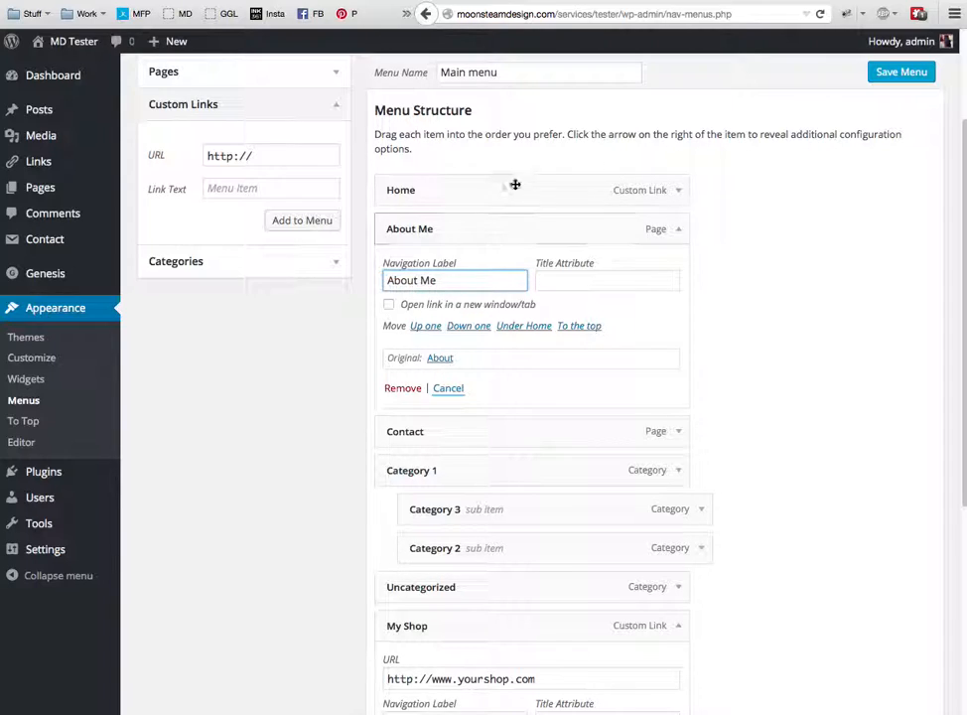
{"action": "left_click", "coordinate": [878, 74]}
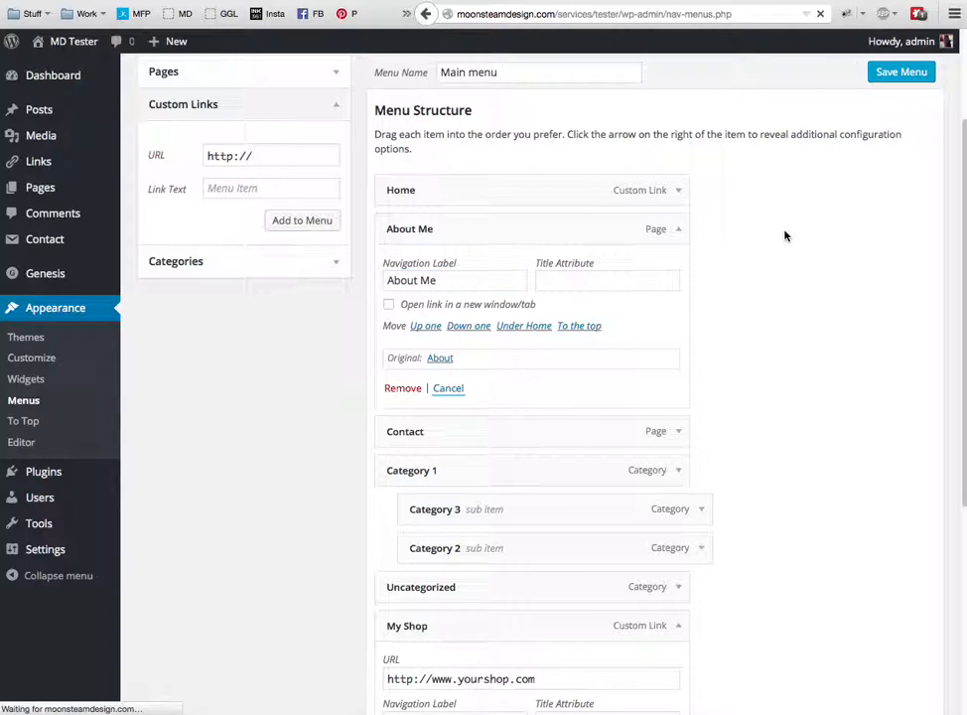
Reload the live site, check the renamed and added items in the navigation bar and sidebar, and return to the menu editor
{"action": "left_click", "coordinate": [263, 3]}
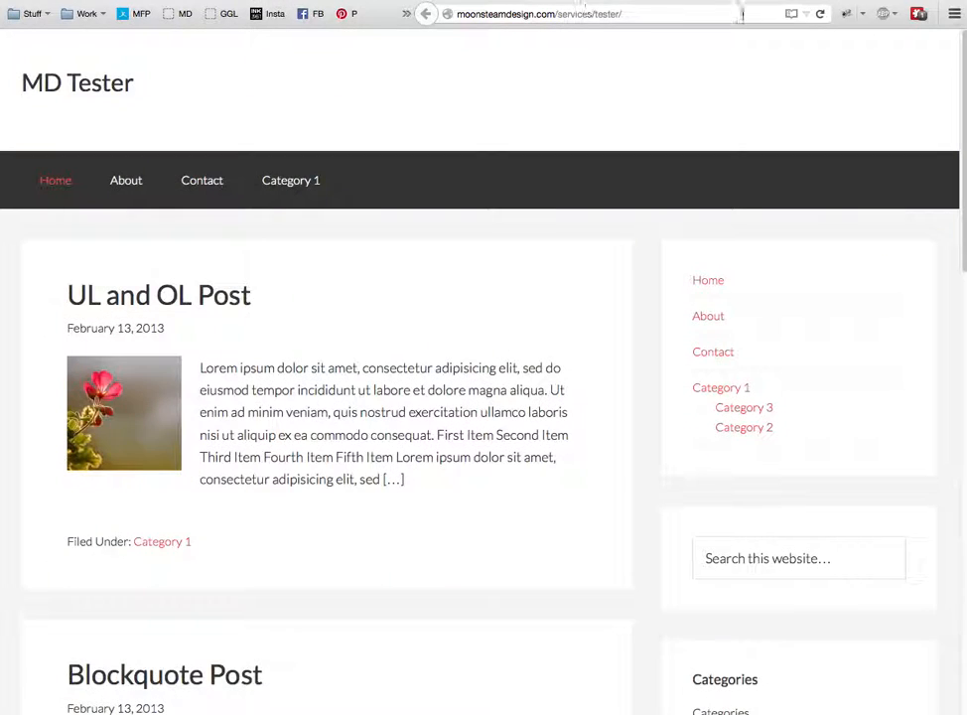
{"action": "left_click", "coordinate": [820, 13]}
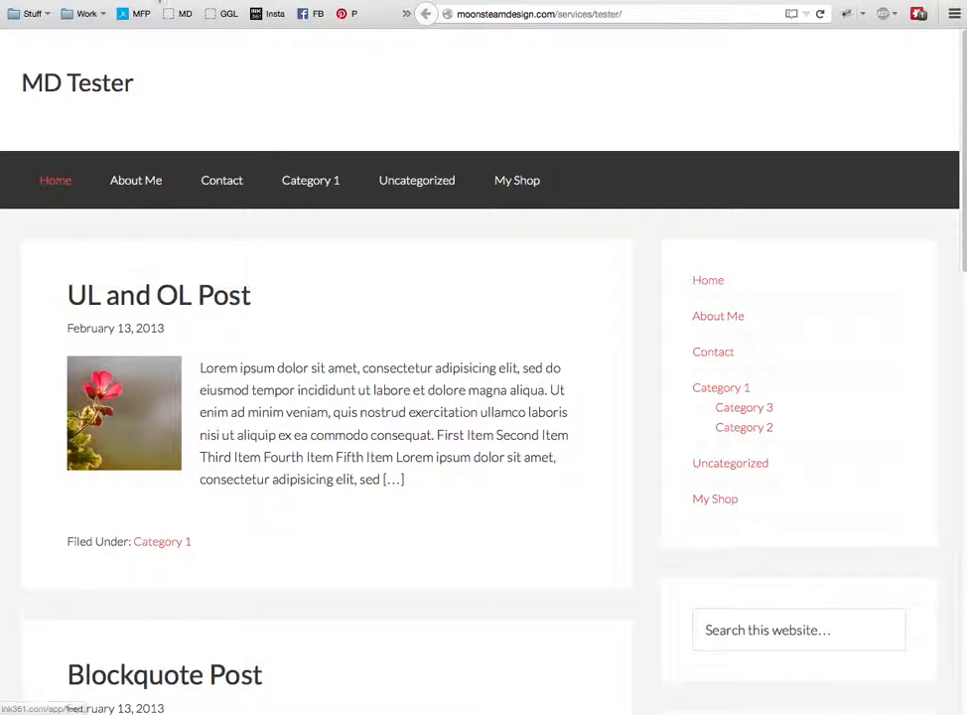
{"action": "left_click", "coordinate": [273, 2]}
Remove the About Me and Contact items from Main menu and save the menu
{"action": "left_click", "coordinate": [676, 378]}
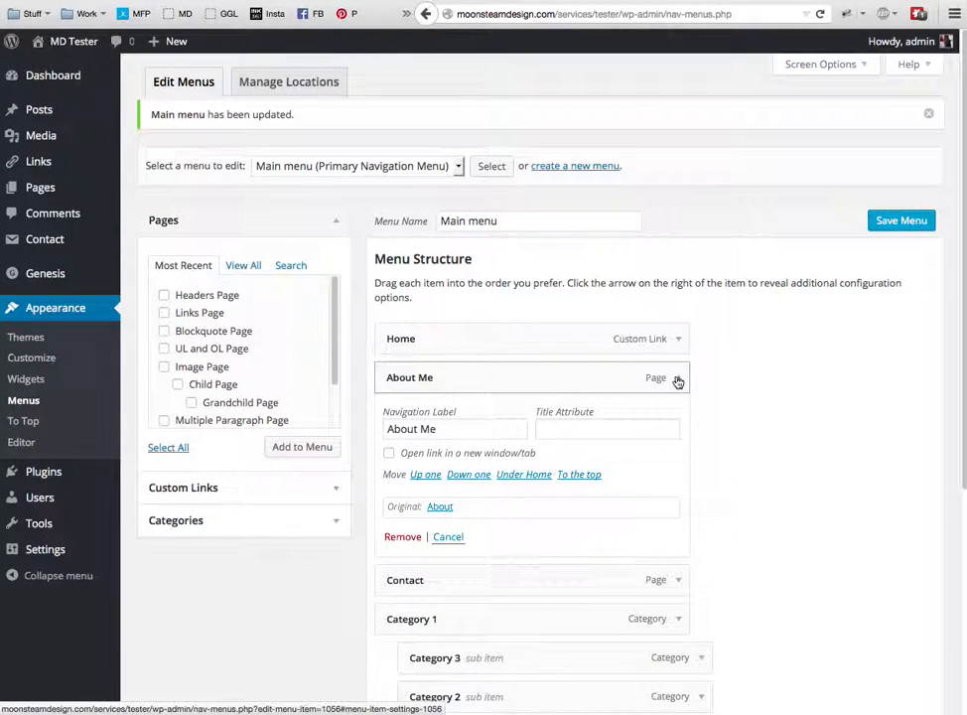
{"action": "scroll", "coordinate": [909, 370], "scroll_direction": "down", "scroll_amount": 3}
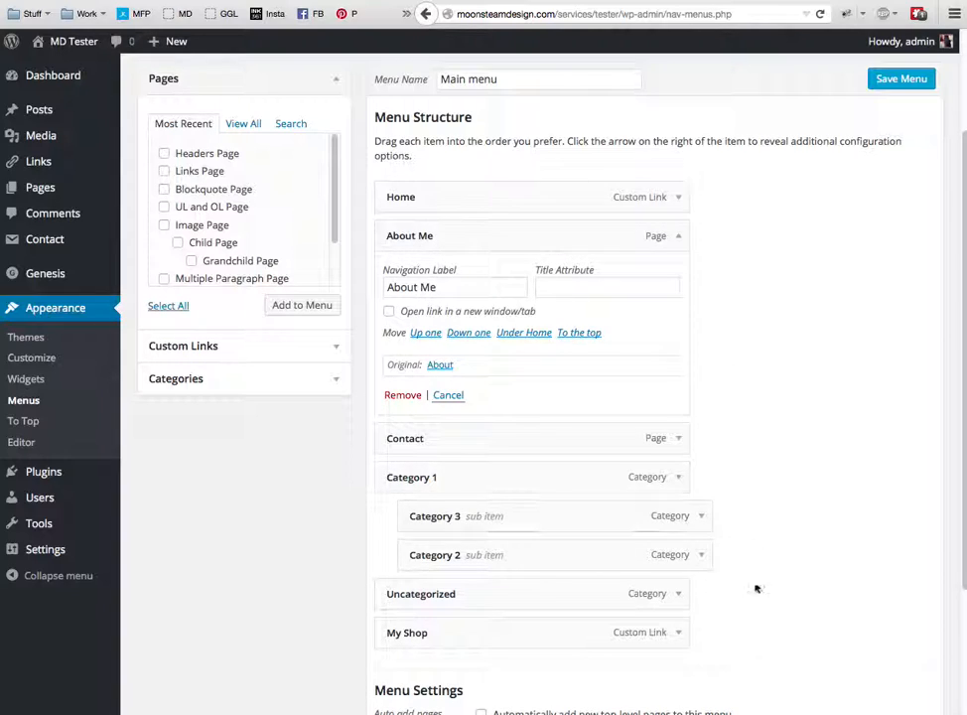
{"action": "left_click_drag", "start_coordinate": [682, 237], "coordinate": [684, 249]}
{"action": "left_click", "coordinate": [699, 264]}
{"action": "left_click", "coordinate": [699, 264]}
{"action": "left_click", "coordinate": [424, 426]}
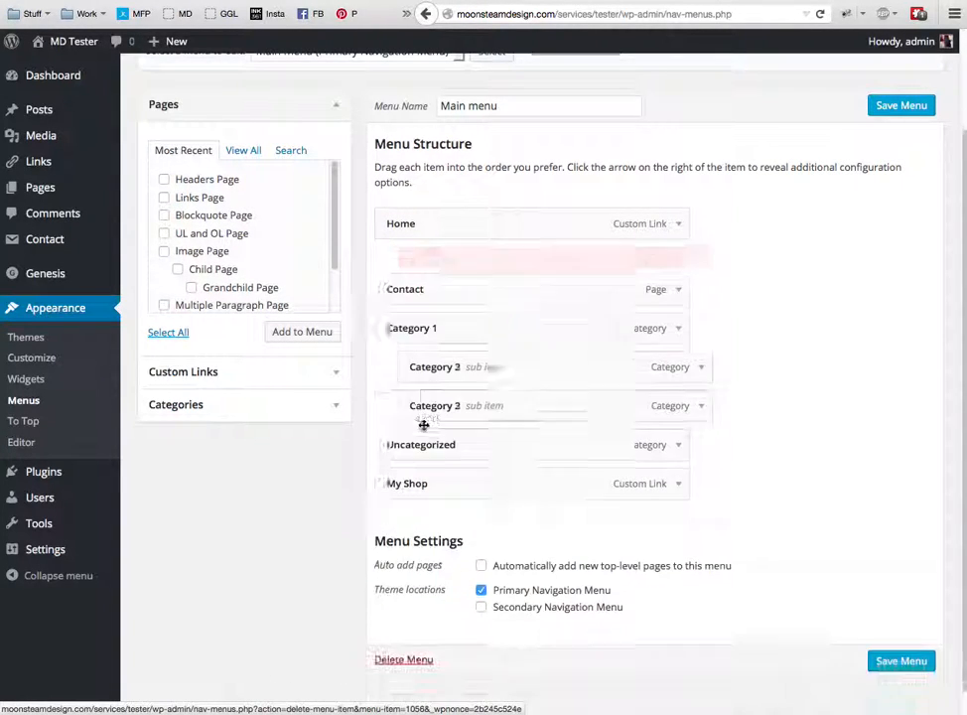
{"action": "left_click", "coordinate": [681, 264]}
{"action": "left_click", "coordinate": [397, 419]}
{"action": "left_click", "coordinate": [884, 144]}
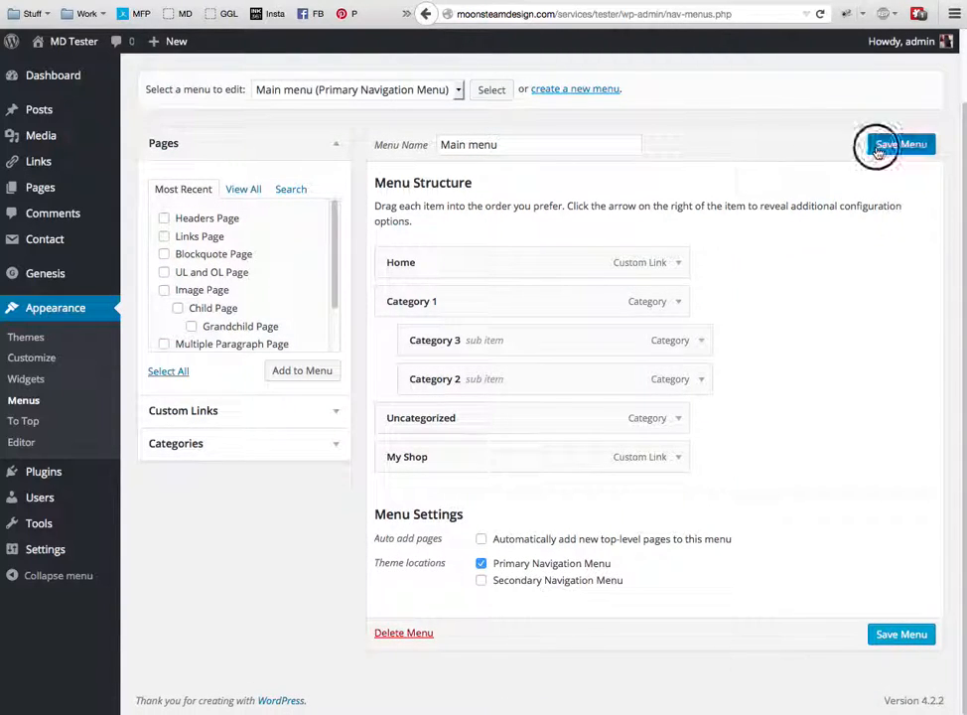
Reload the live site to check the navigation after the removals, and review Main menu's structure and settings in the menu editor
{"action": "left_click", "coordinate": [309, 10]}
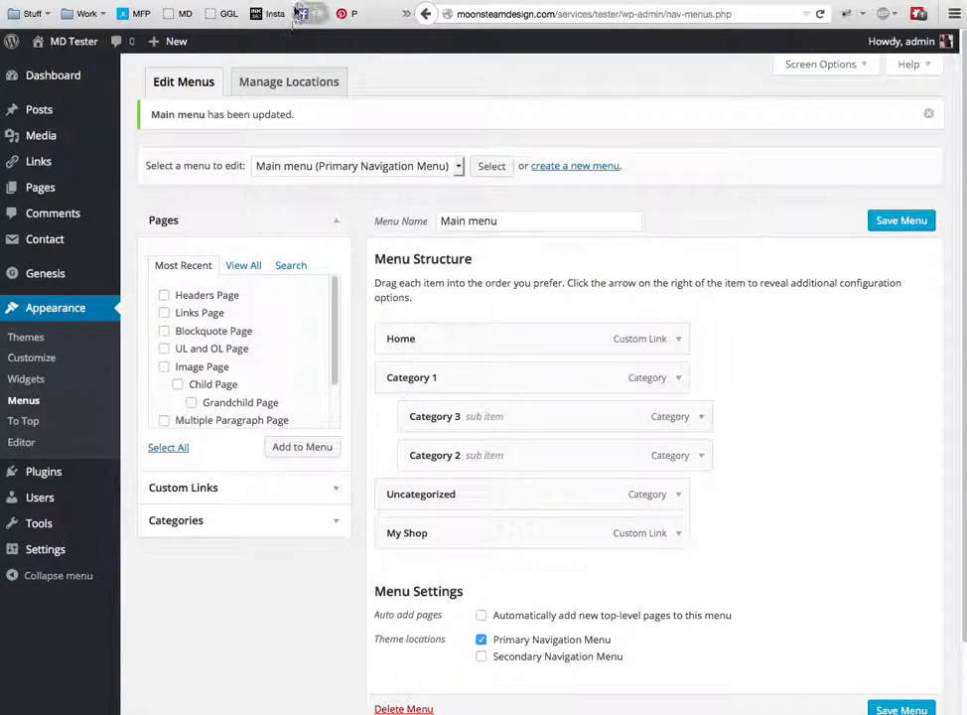
{"action": "left_click", "coordinate": [819, 14]}
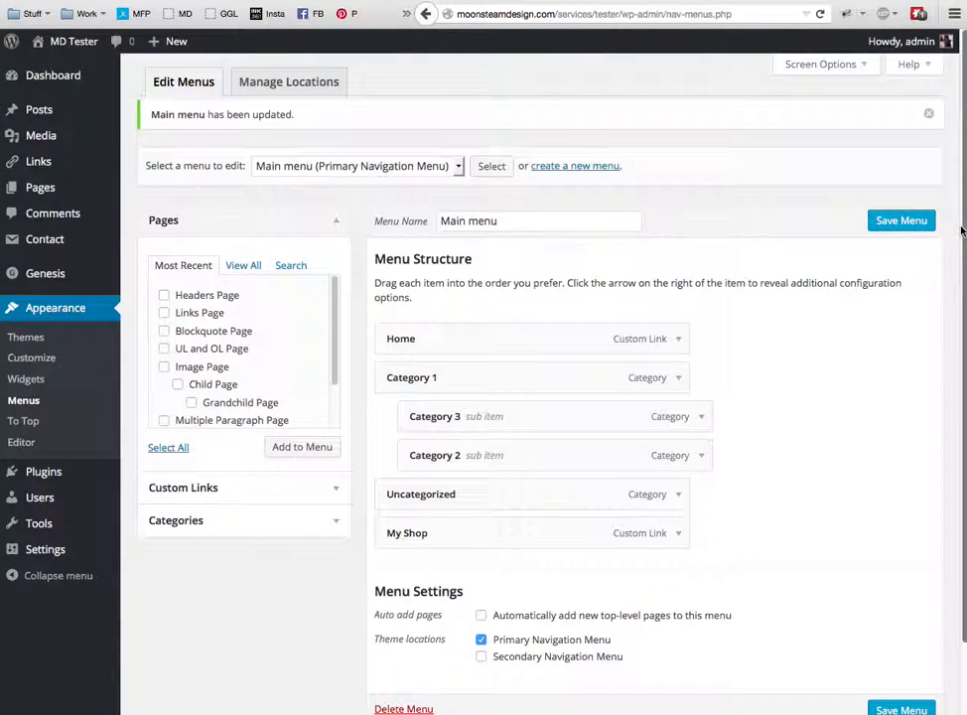
{"action": "scroll", "coordinate": [952, 301], "scroll_direction": "down", "scroll_amount": 3}
{"action": "scroll", "coordinate": [954, 249], "scroll_direction": "up", "scroll_amount": 2}
{"action": "scroll", "coordinate": [954, 251], "scroll_direction": "down", "scroll_amount": 2}
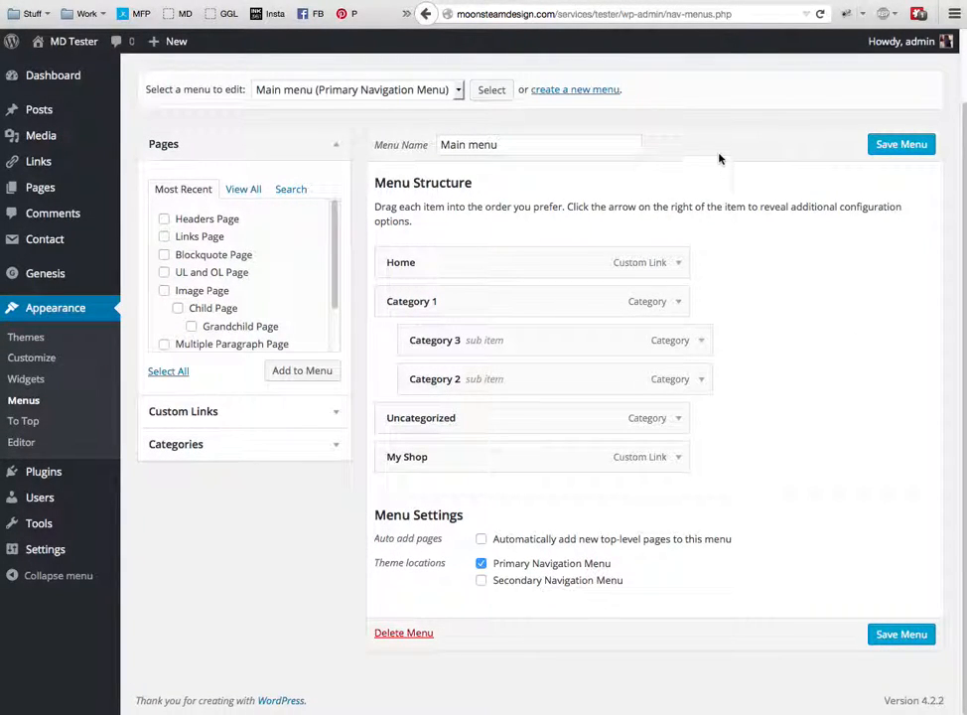